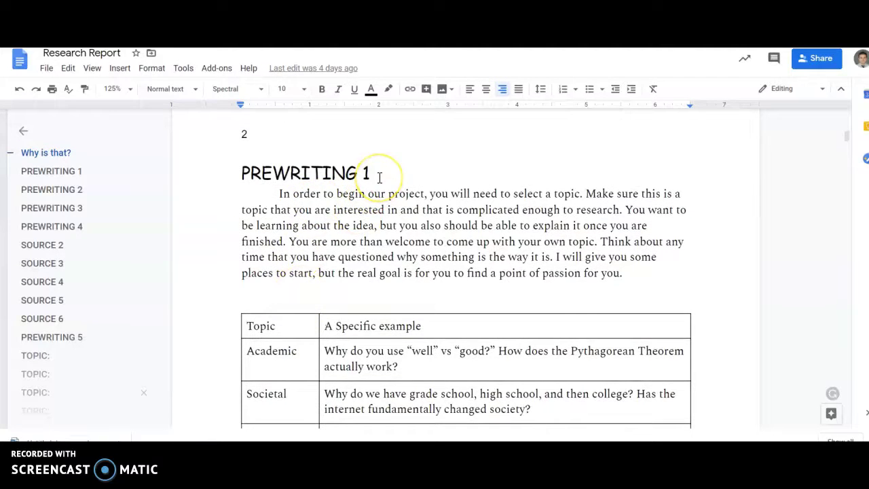
Review the Prewriting 1 topic-selection instructions, the example topics table and the box for two potential areas of curiosity.
scroll(379, 177, up, 8)
scroll(380, 177, down, 3)
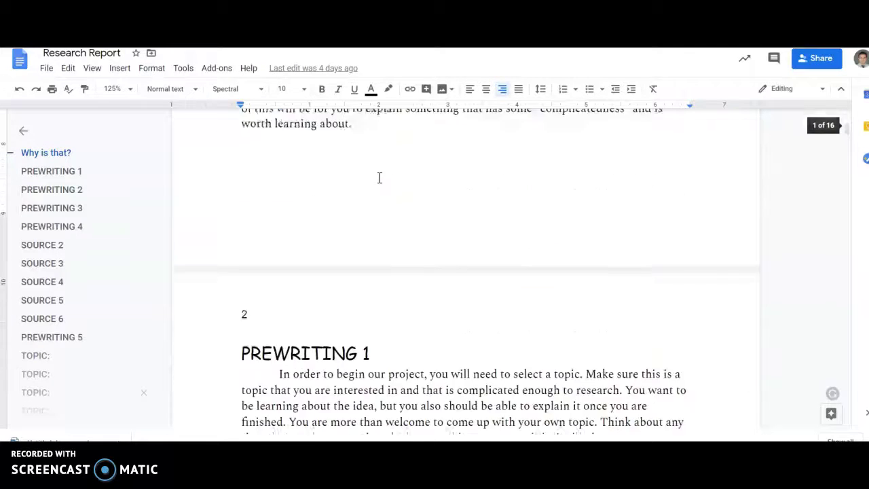
scroll(380, 177, down, 5)
click(275, 206)
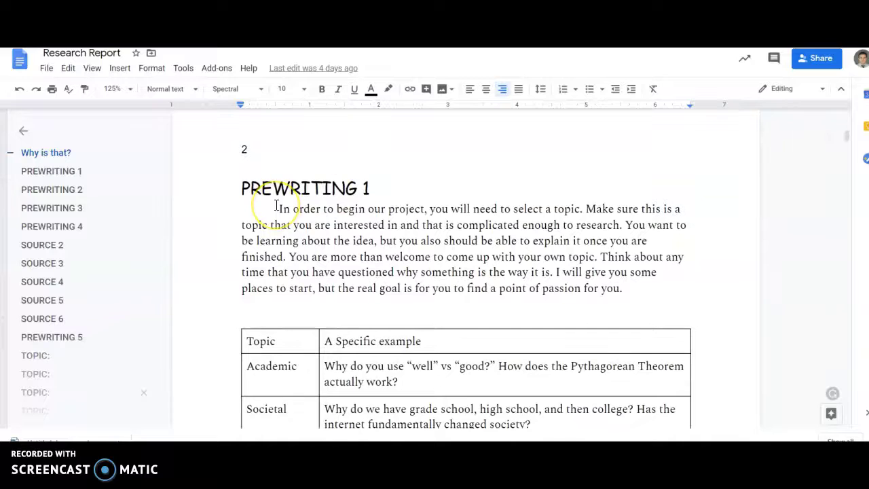
scroll(275, 205, down, 3)
scroll(316, 305, down, 9)
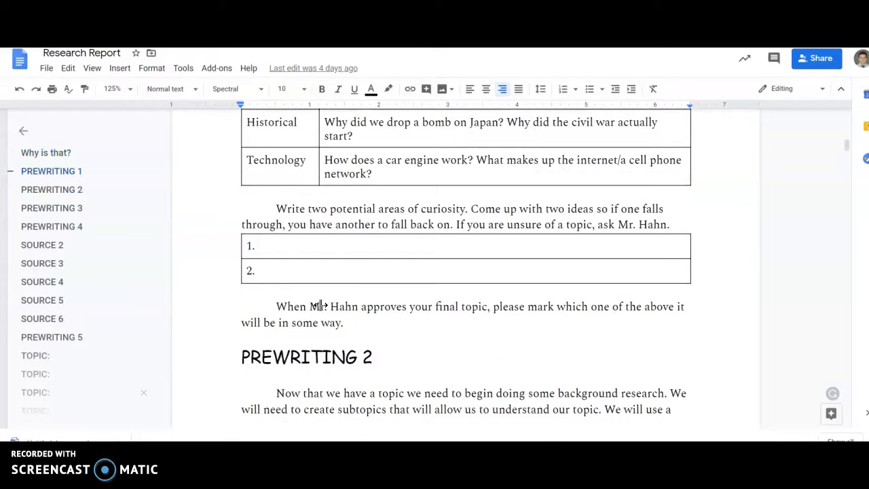
click(378, 282)
click(353, 241)
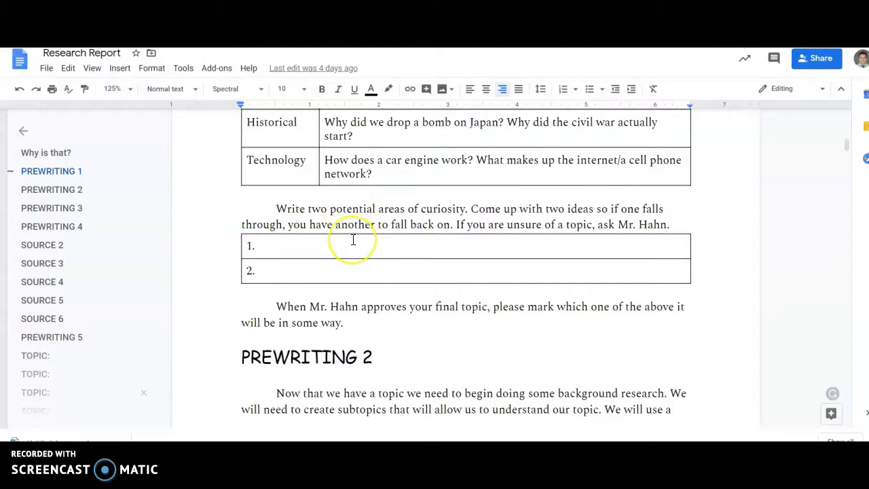
Examine the Prewriting 2 mind map instructions, the example map and the box for the finished map image.
scroll(353, 240, down, 3)
scroll(314, 253, down, 9)
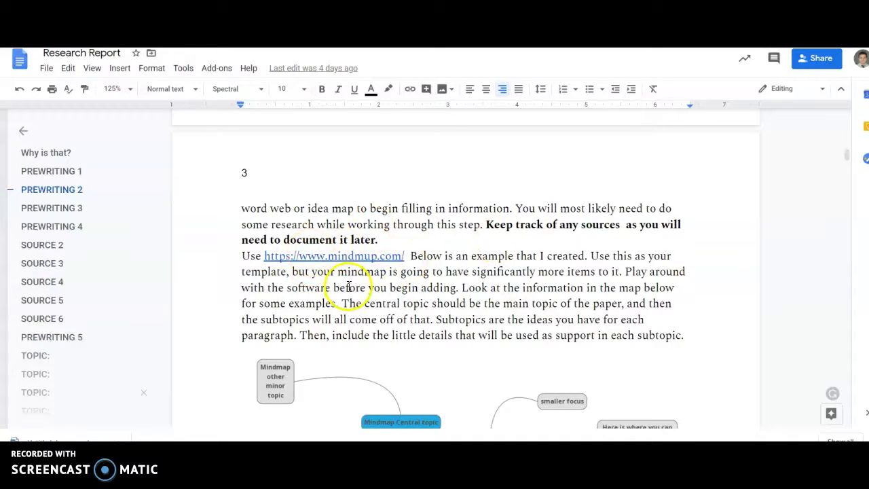
scroll(349, 287, down, 10)
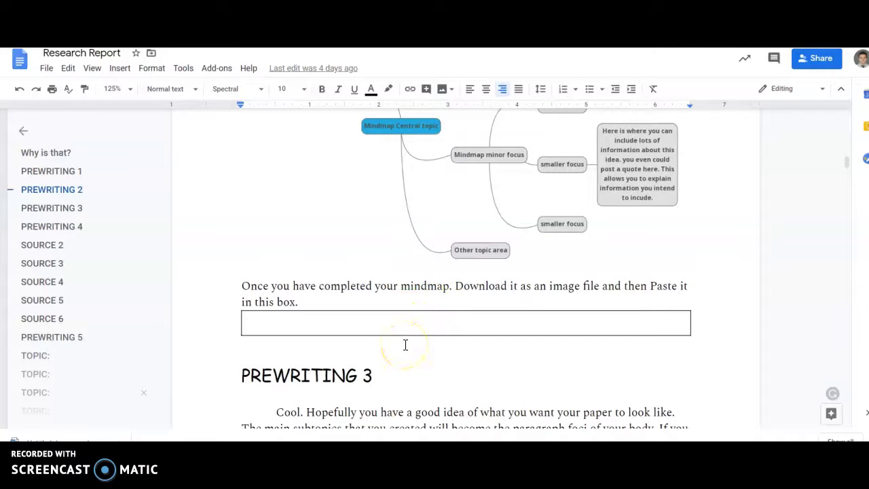
scroll(405, 345, down, 4)
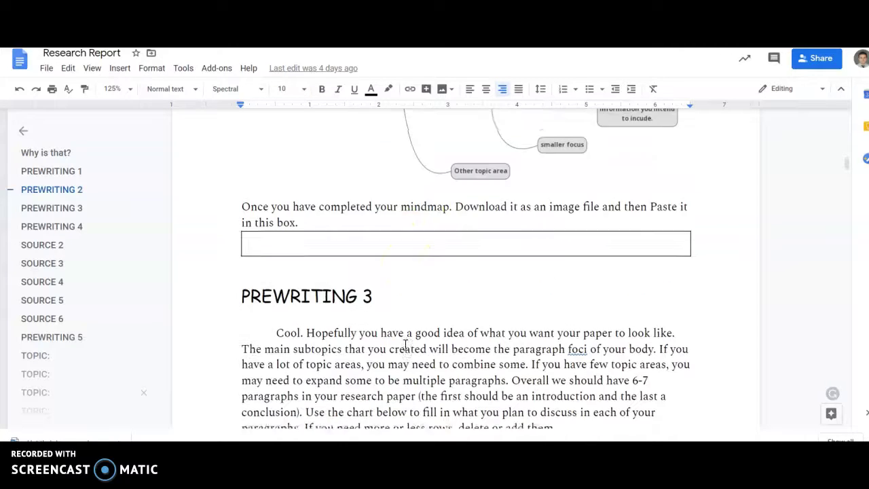
scroll(404, 345, up, 2)
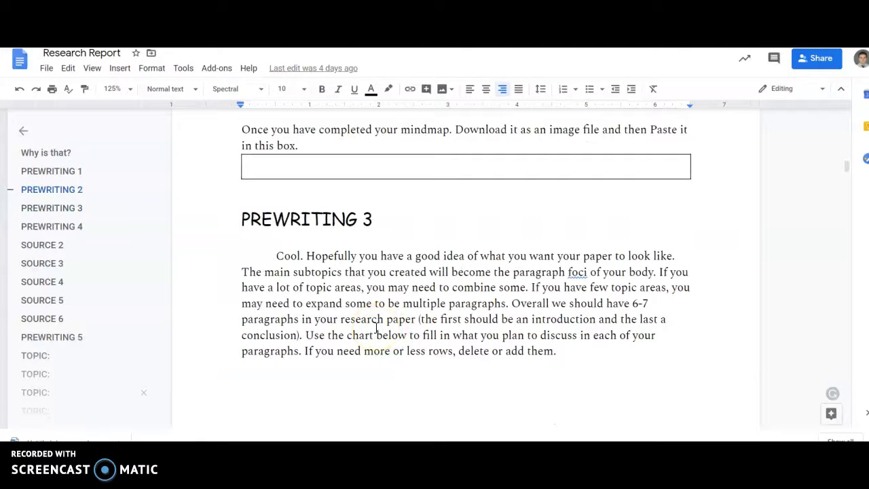
scroll(376, 328, up, 4)
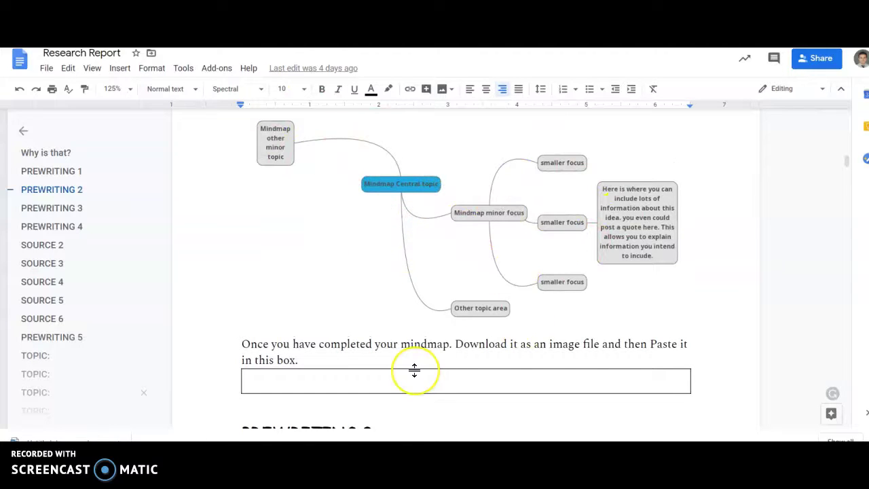
Read the Prewriting 3 instructions on planning 6-7 paragraphs and examine the Paragraph/Topic chart below them.
scroll(415, 370, down, 9)
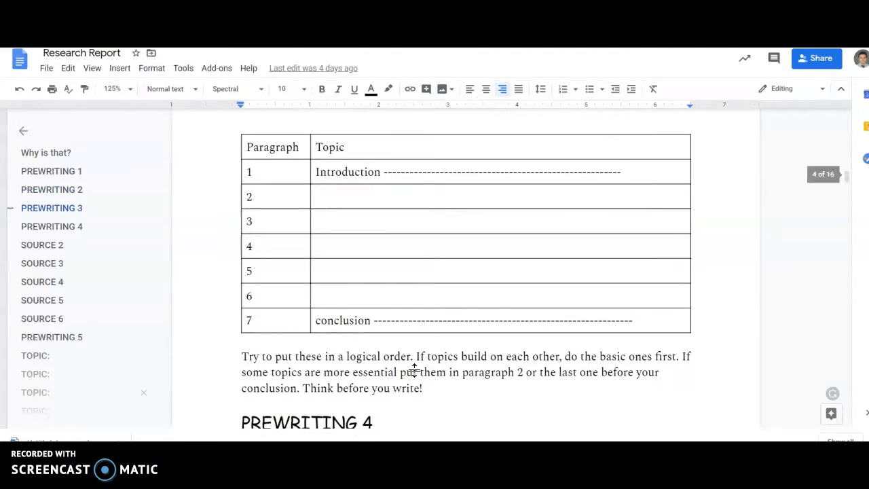
scroll(414, 370, up, 3)
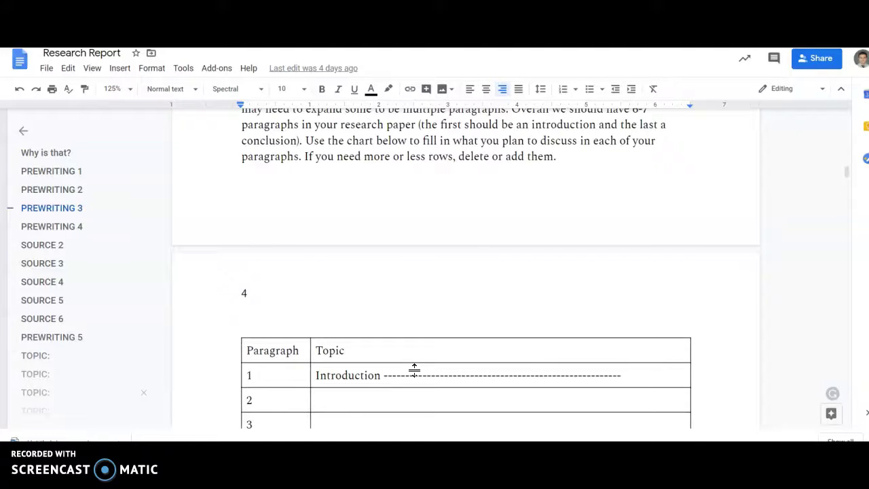
scroll(414, 370, down, 1)
scroll(414, 370, down, 2)
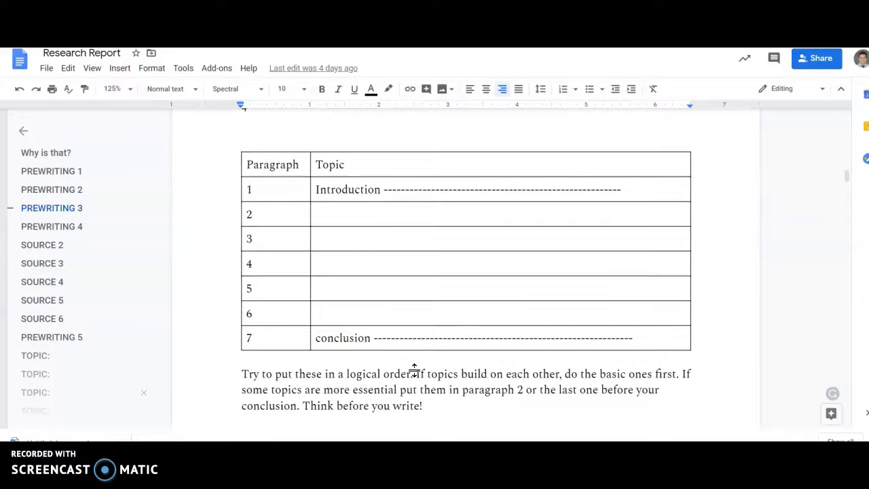
scroll(285, 302, up, 2)
scroll(459, 276, up, 3)
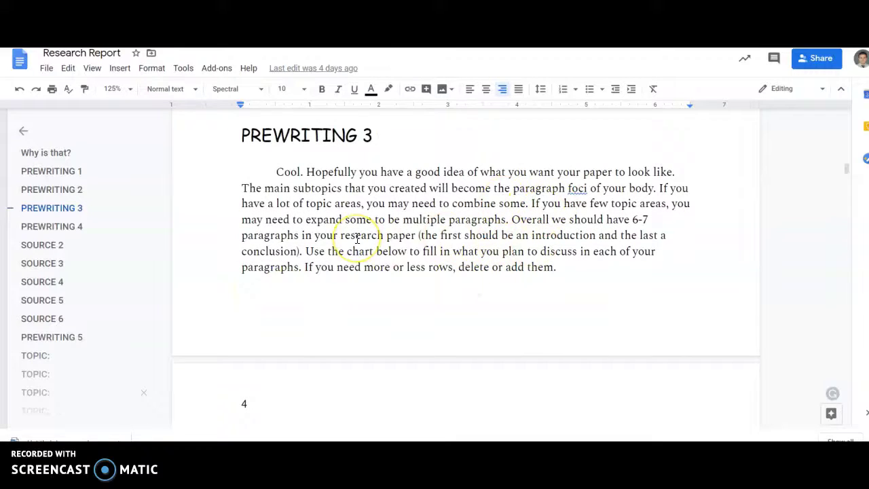
scroll(358, 237, down, 2)
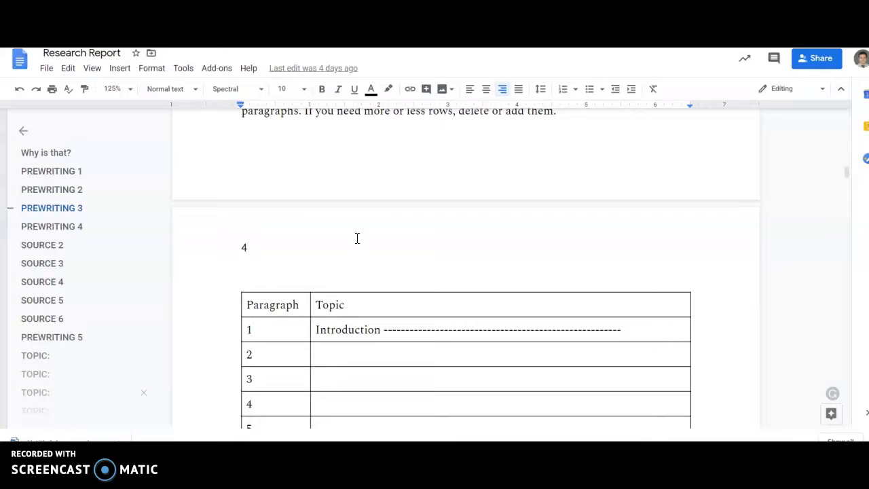
scroll(357, 238, down, 1)
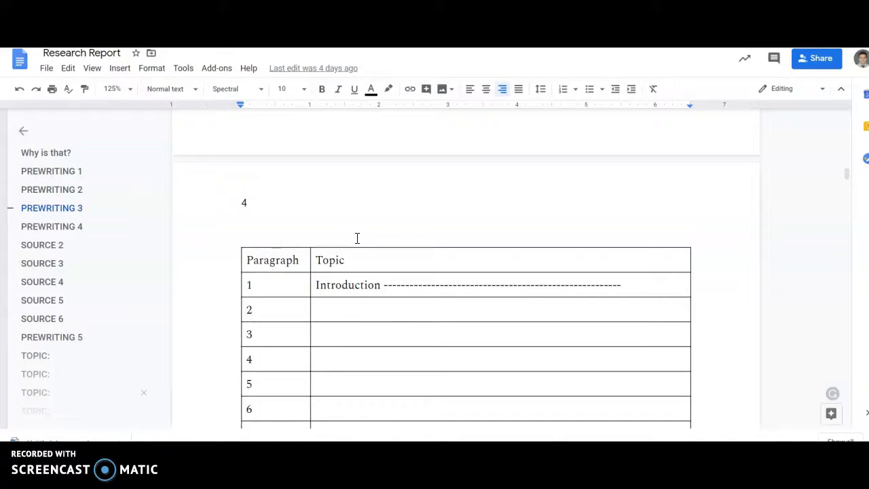
scroll(357, 238, down, 1)
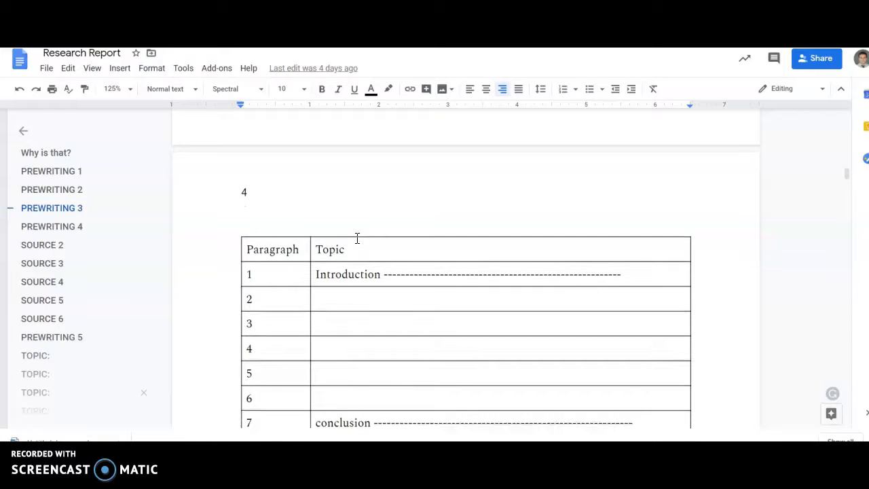
Check the introduction and body-paragraph rows of the Prewriting 3 chart against the instructions above it.
click(336, 264)
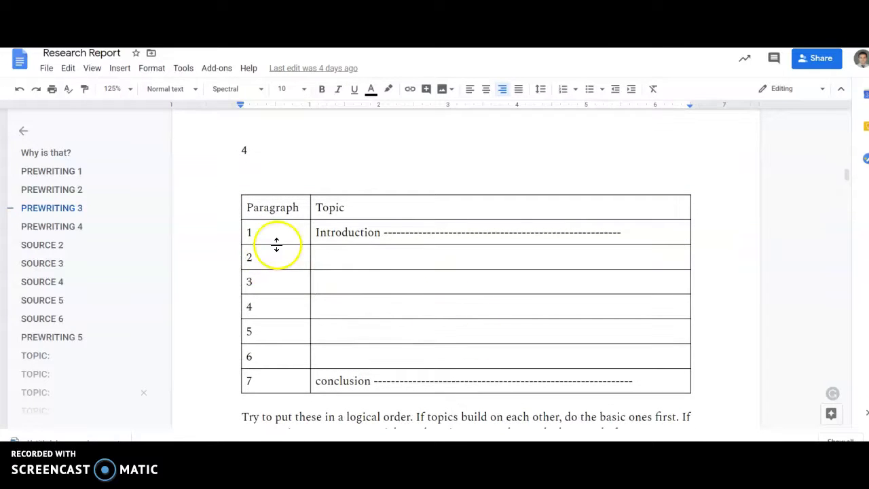
drag(271, 261, 352, 286)
click(344, 314)
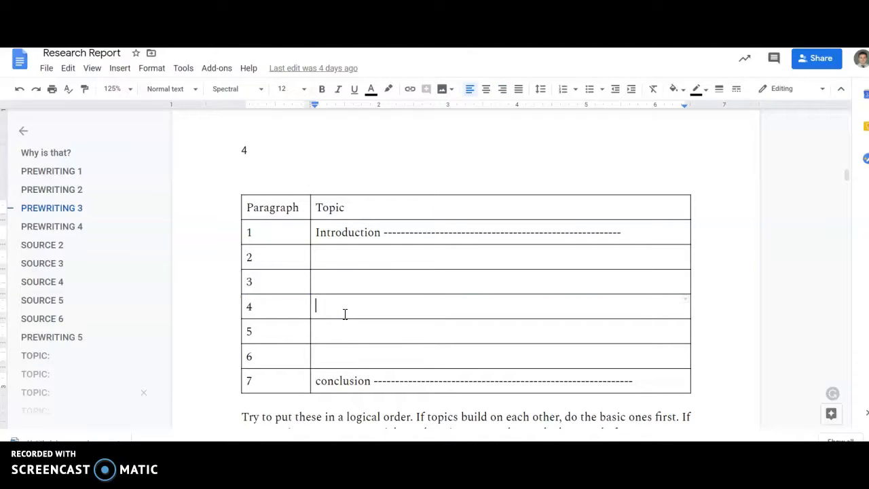
scroll(345, 314, up, 3)
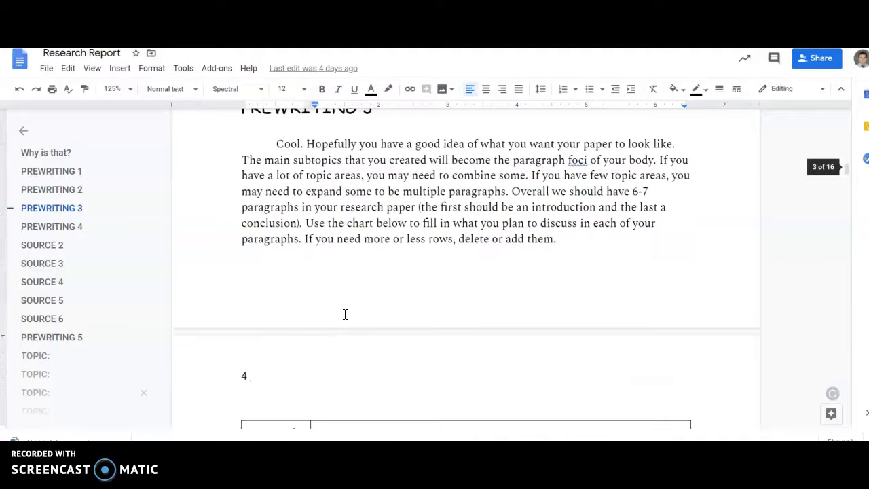
scroll(345, 313, down, 4)
scroll(345, 313, down, 1)
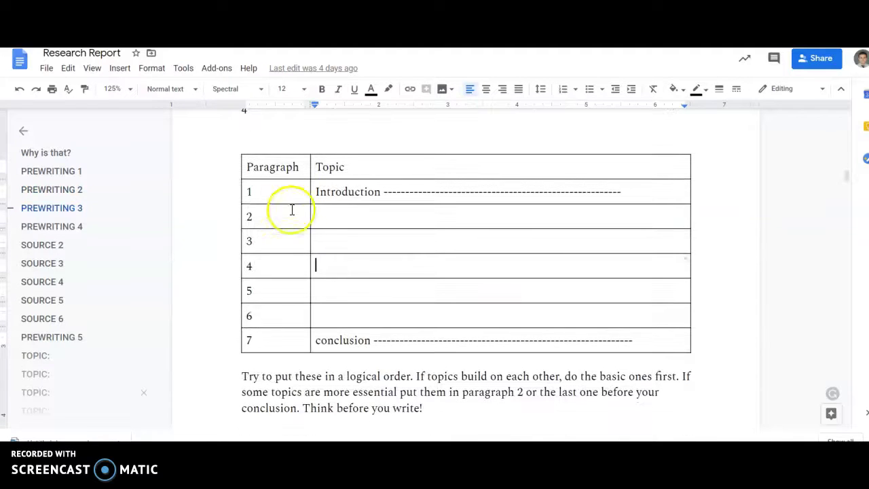
Highlight the paragraph 2 row of the Prewriting 3 chart and go through the body rows to the paragraph 6 topic cell.
click(331, 214)
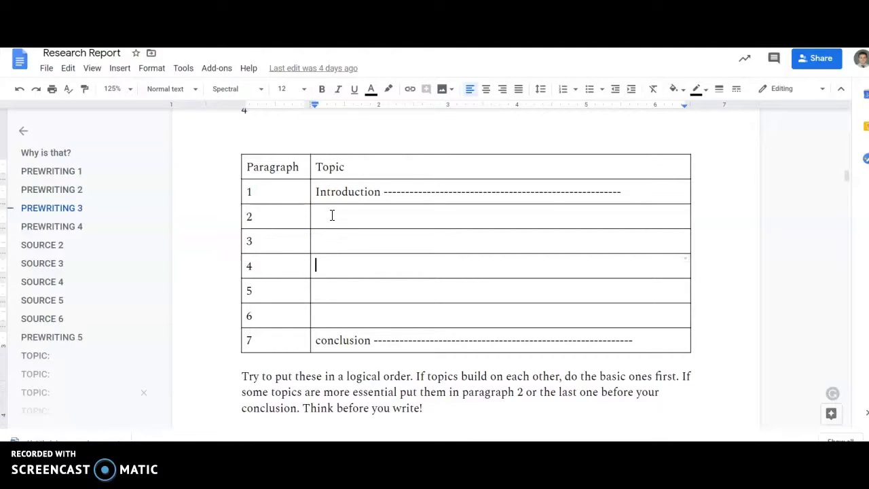
drag(291, 223, 359, 226)
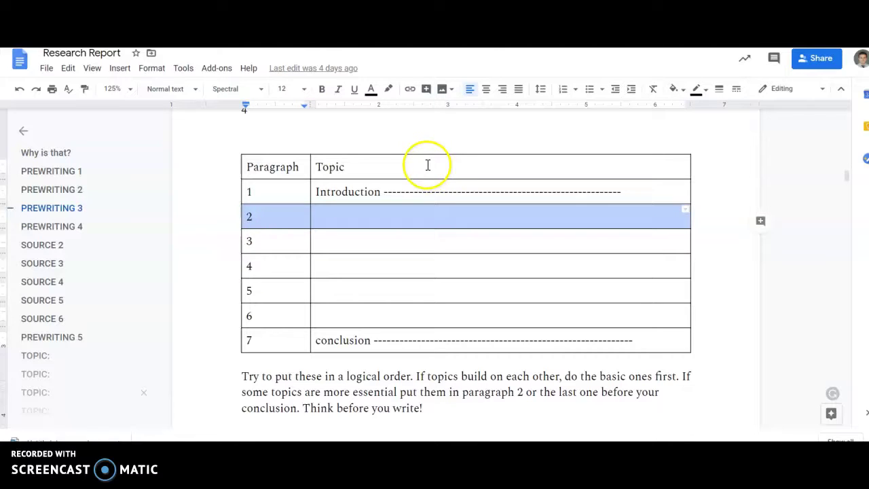
click(401, 213)
click(278, 213)
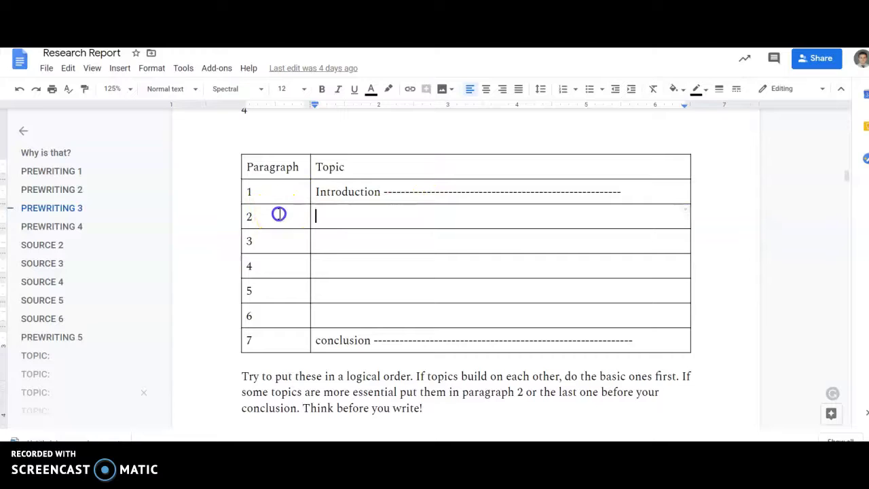
click(334, 222)
right_click(334, 222)
click(285, 265)
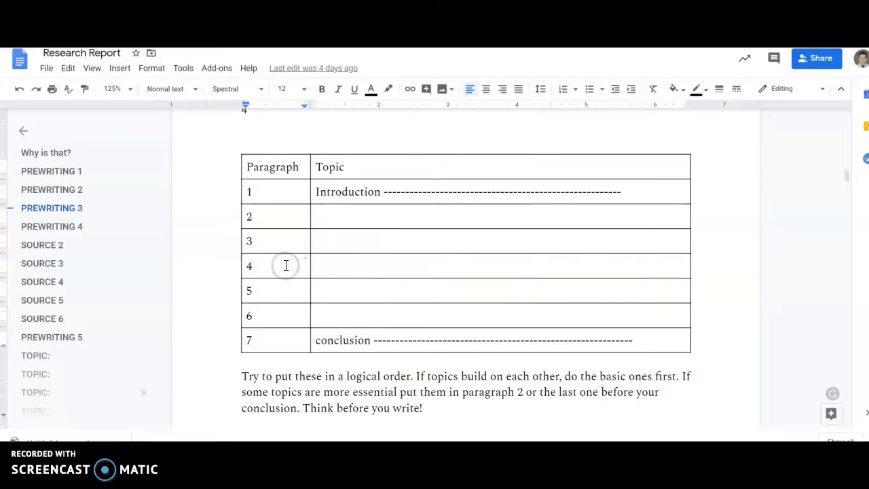
click(376, 317)
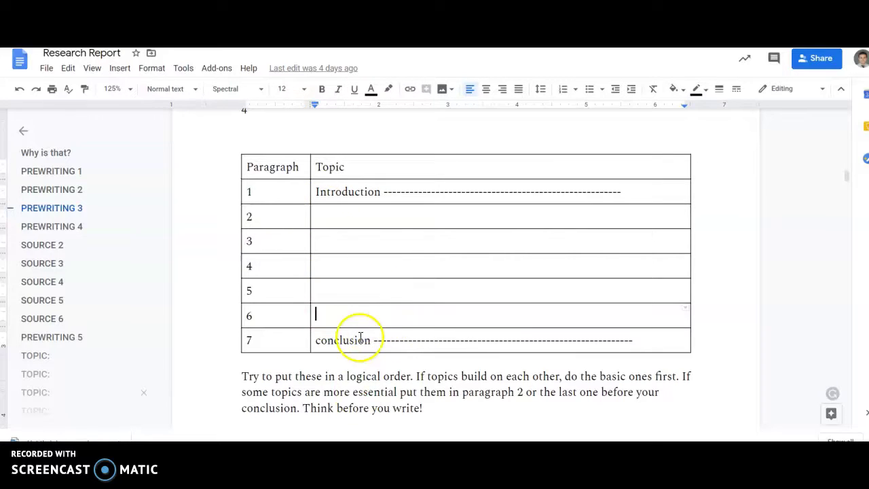
Reread the Prewriting 3 instructions and place the cursor in the chart's paragraph 2 topic cell.
scroll(360, 337, down, 1)
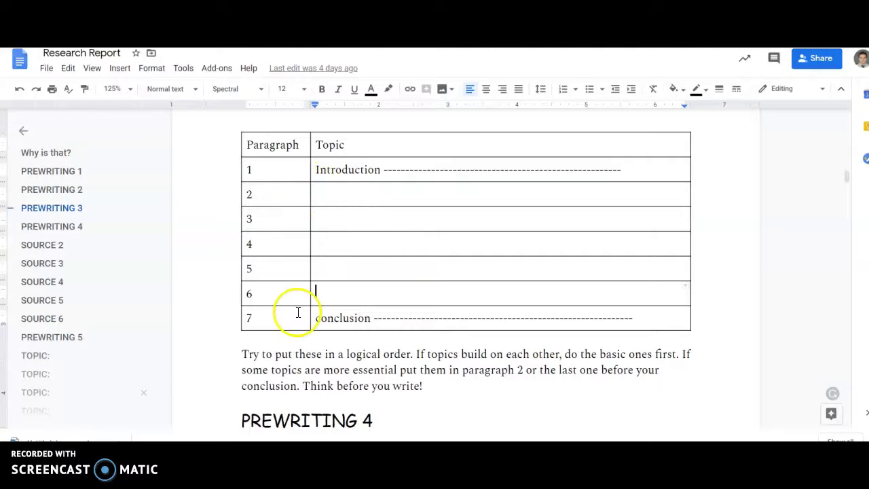
scroll(297, 311, down, 1)
scroll(308, 274, up, 10)
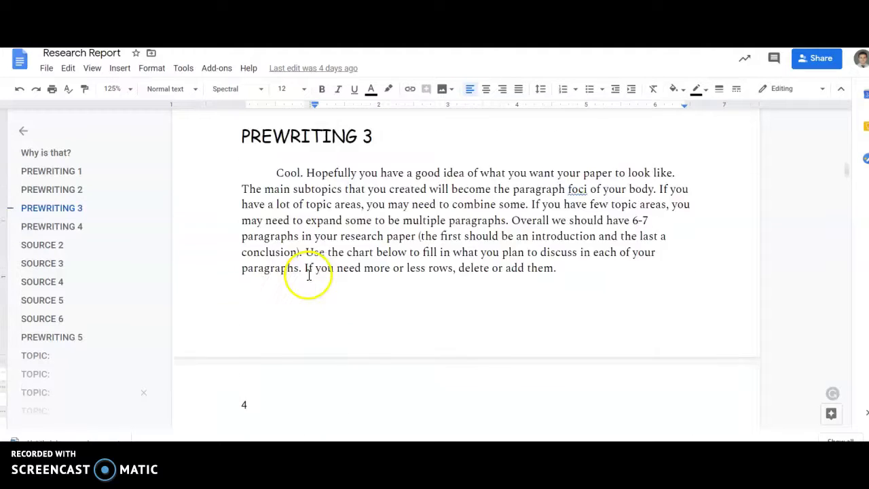
scroll(308, 274, down, 2)
scroll(308, 274, down, 8)
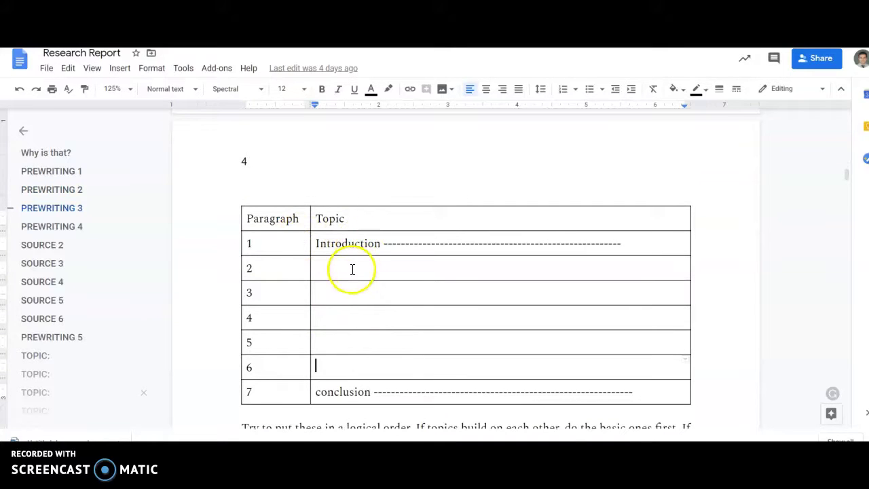
click(351, 267)
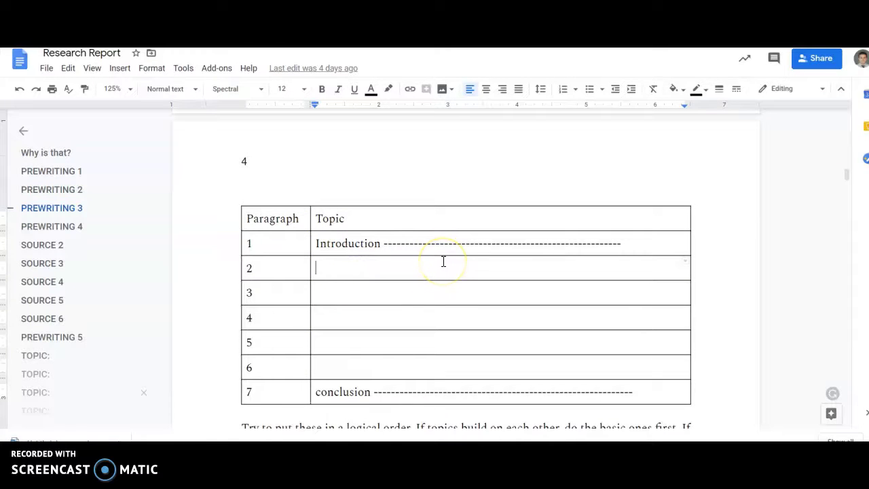
Look back over the Prewriting 1 topic tables and Prewriting 2 mind map, returning to the paragraph 2 topic cell in Prewriting 3.
scroll(442, 260, up, 15)
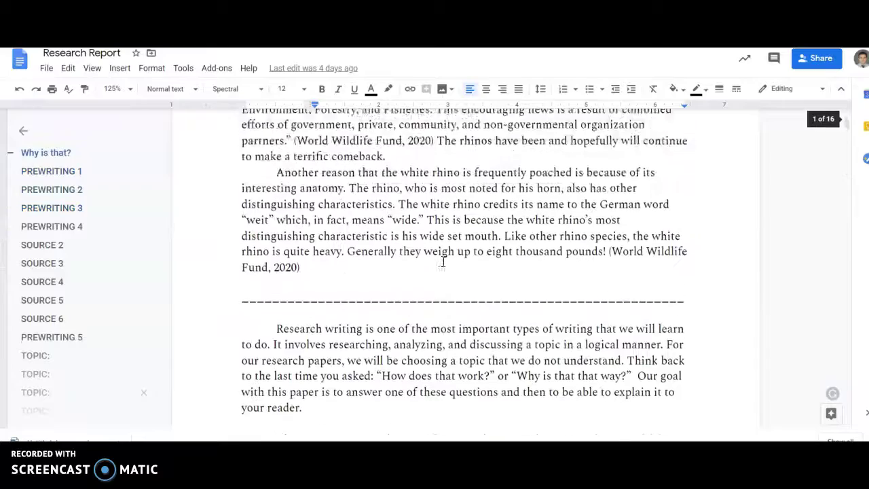
scroll(443, 261, down, 3)
scroll(442, 260, down, 4)
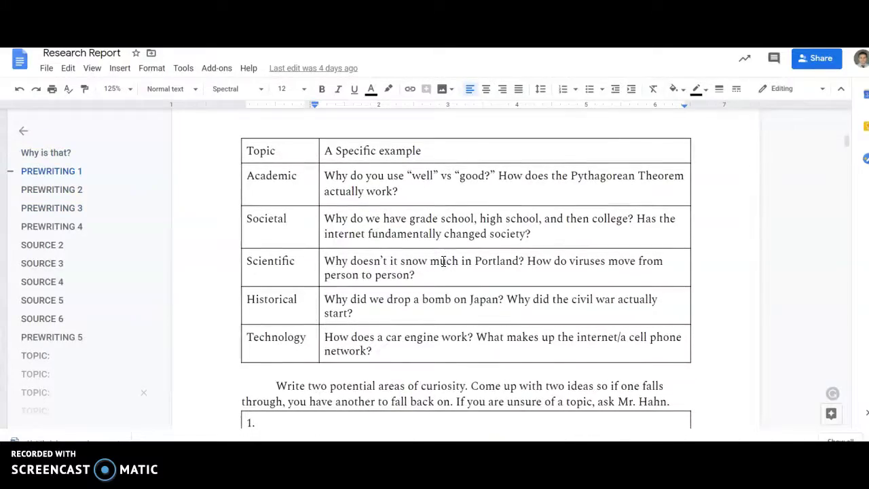
scroll(471, 315, down, 10)
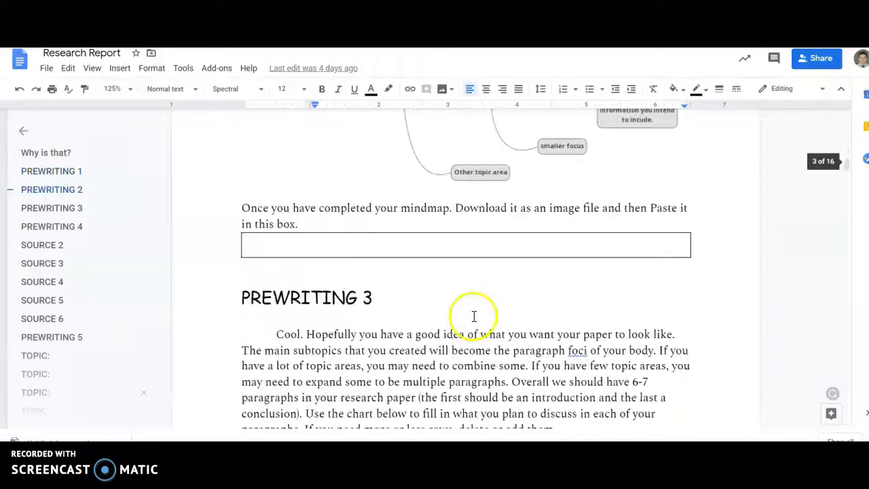
scroll(474, 316, up, 4)
scroll(473, 316, up, 8)
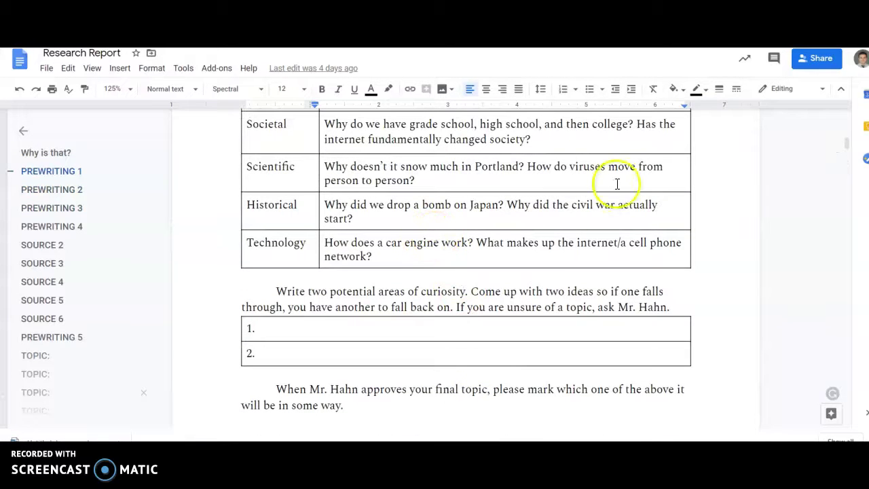
scroll(457, 285, down, 7)
scroll(456, 284, down, 7)
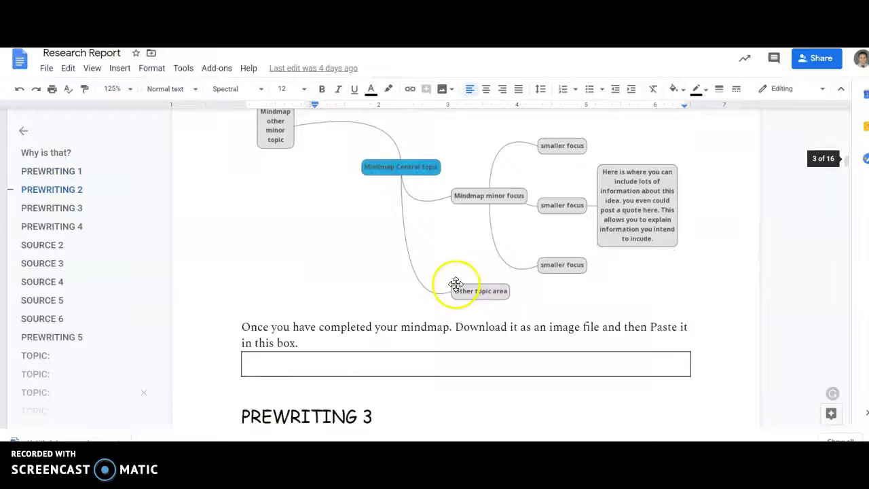
click(353, 277)
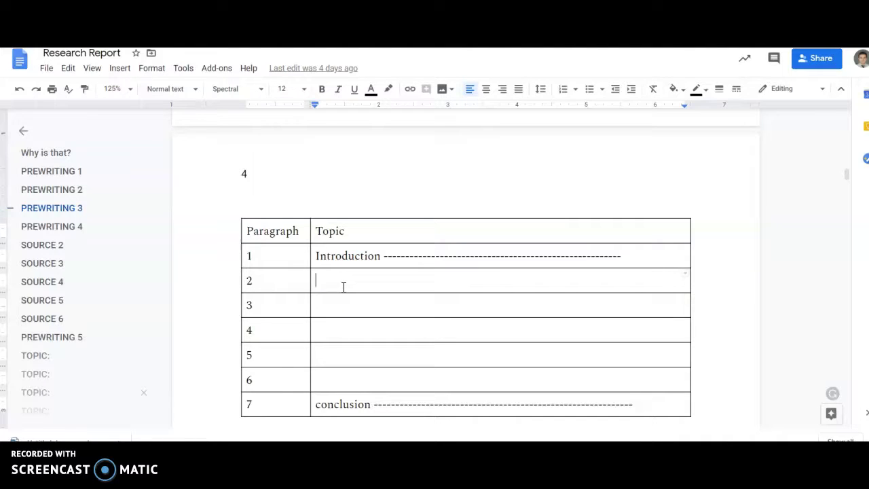
Enter "What is a virus? (how does it function/ work)" as the paragraph 2 topic in the Prewriting 3 chart.
text(What is a virus)
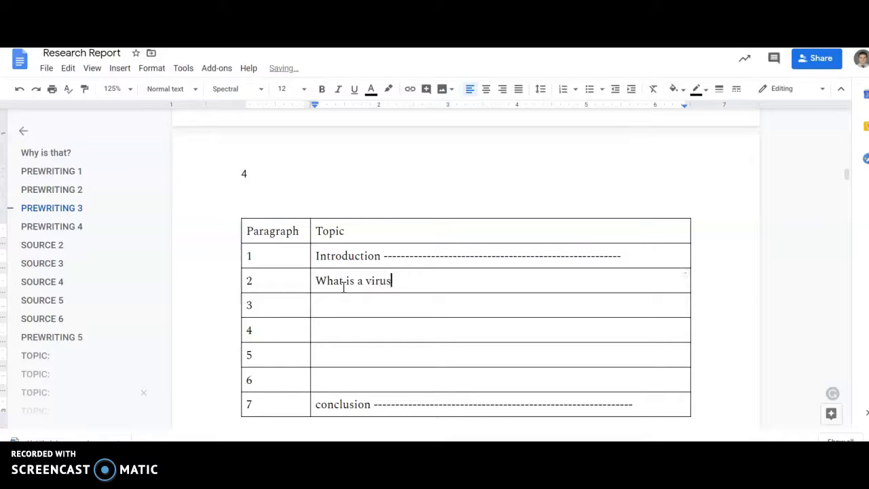
text(?)
scroll(344, 286, down, 2)
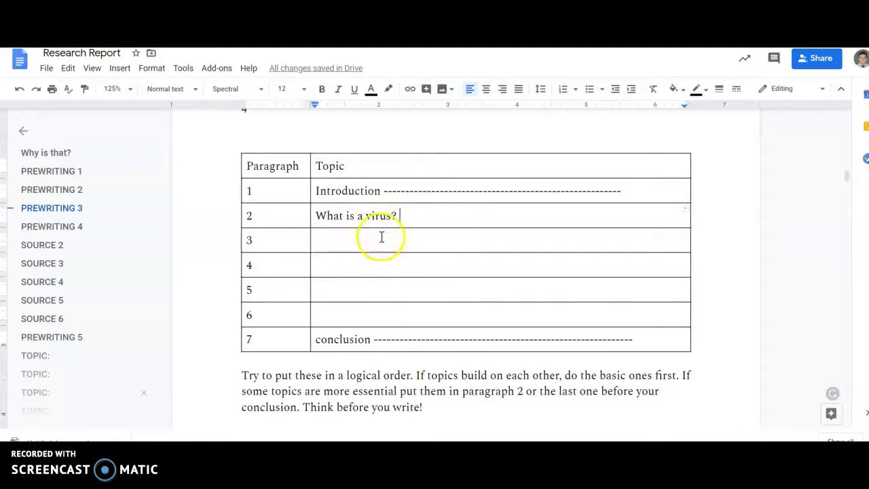
text(()
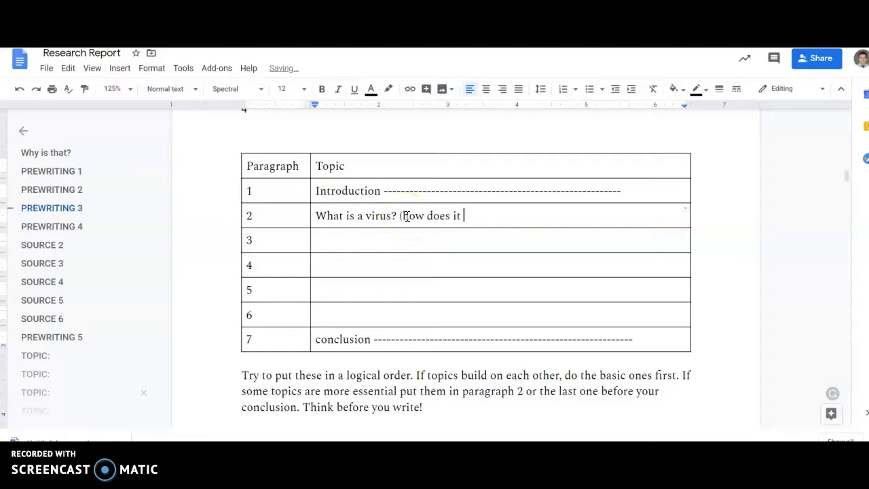
text(How does it function/ work)
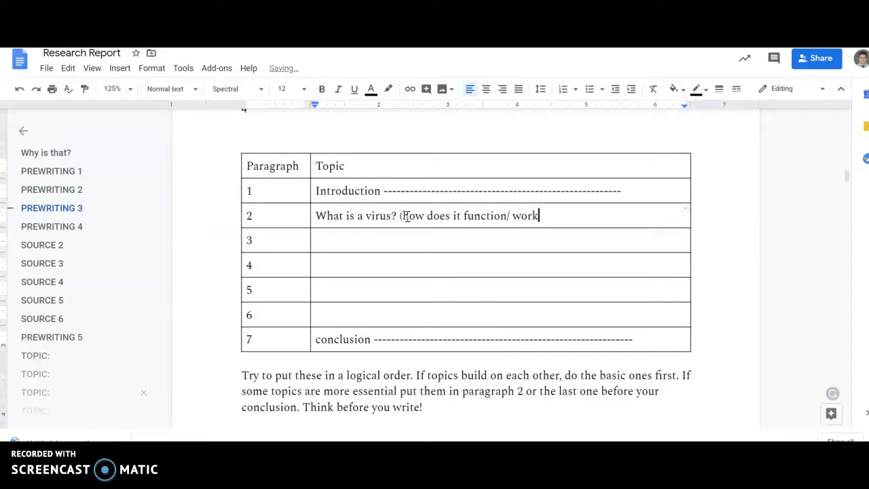
Enter "What is a virus? (Where do they come from)" as the paragraph 3 topic in the Prewriting 3 chart.
click(406, 240)
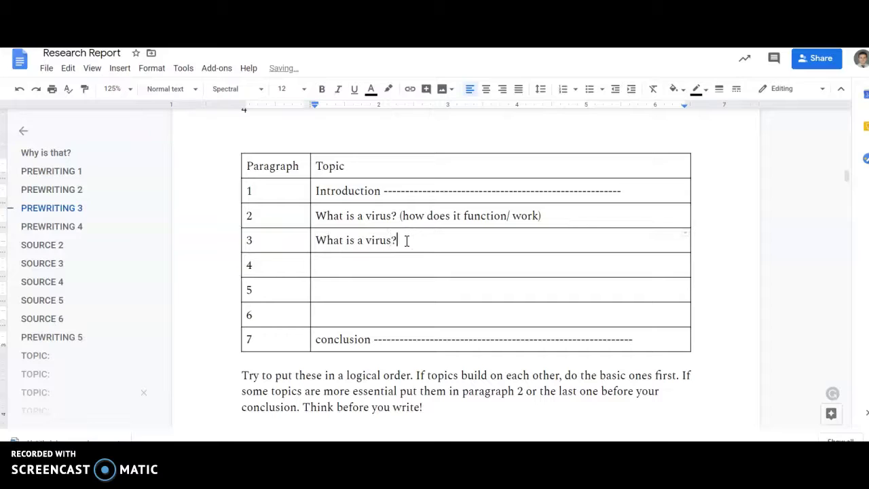
text(What is a virus? (Where do they come f)
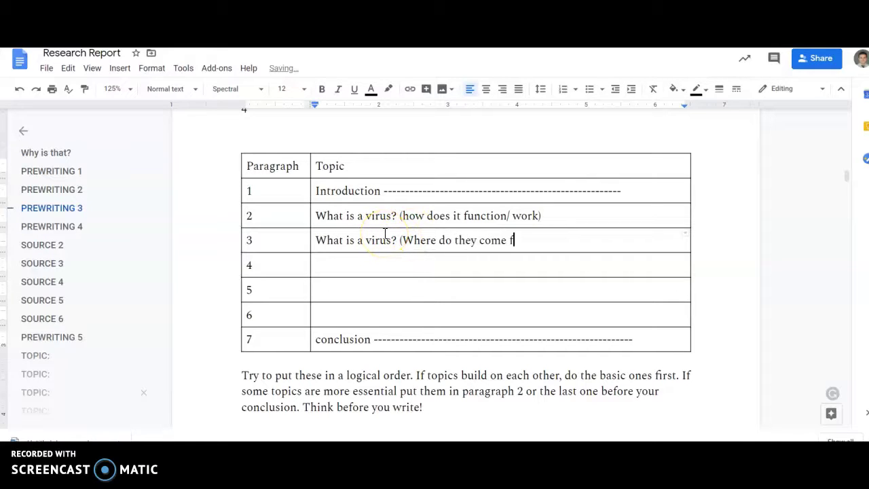
text(rom))
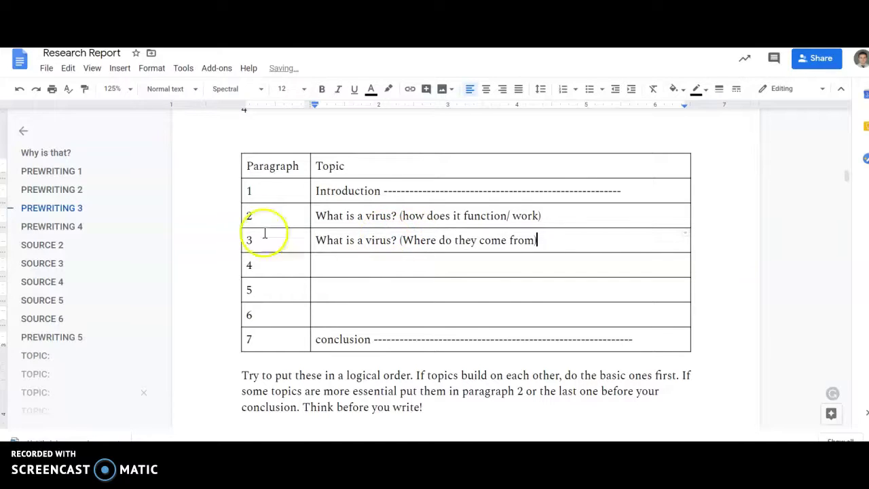
Clear the example topics from the paragraph 2 and paragraph 3 rows of the Prewriting 3 chart.
scroll(348, 375, down, 1)
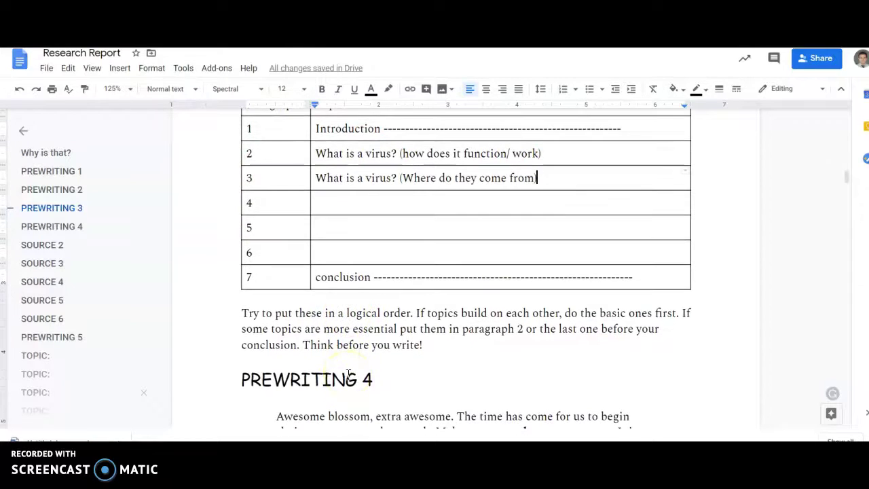
scroll(369, 301, up, 1)
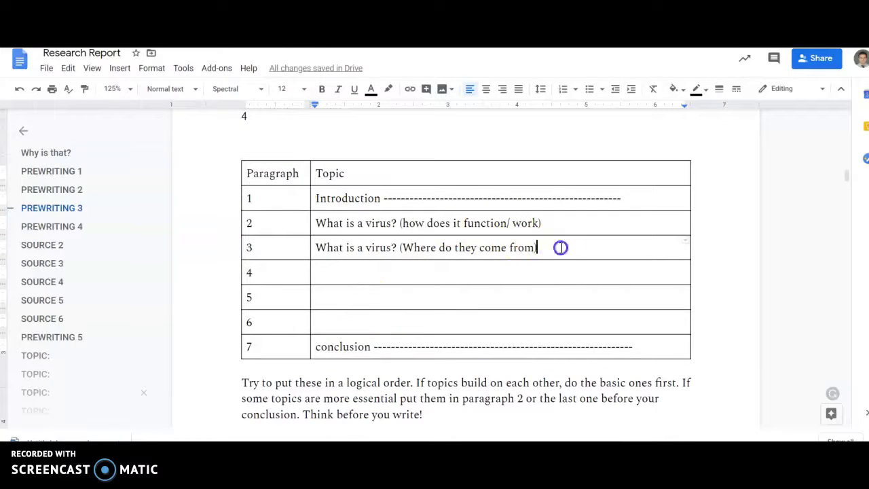
drag(561, 247, 361, 226)
key(BackSpace)
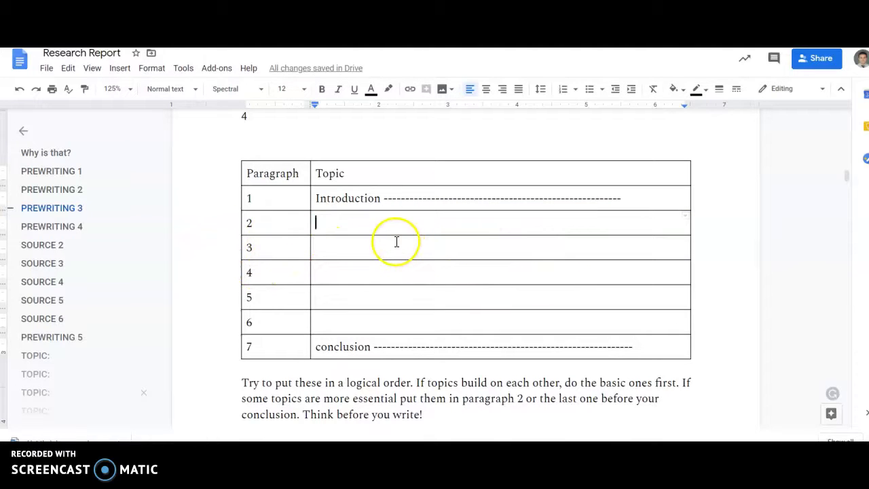
Insert a table row below the paragraph 3 row of the Prewriting 3 chart, and undo the insertion.
right_click(354, 250)
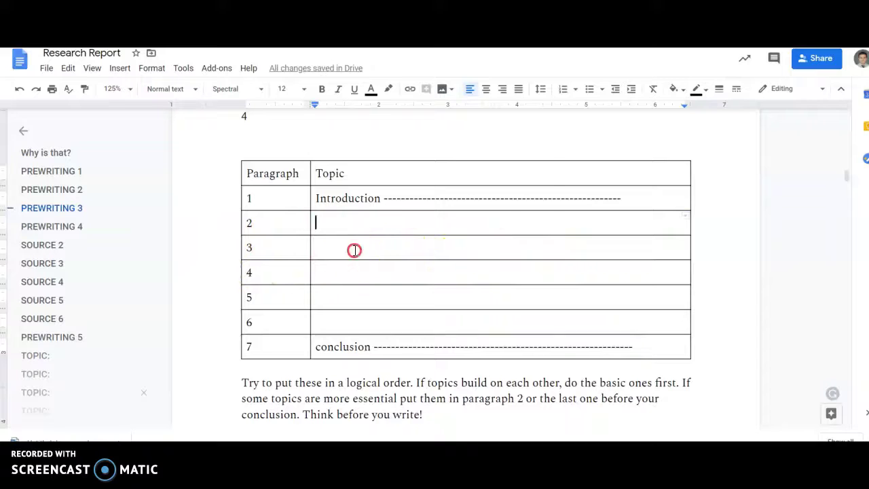
scroll(409, 344, down, 2)
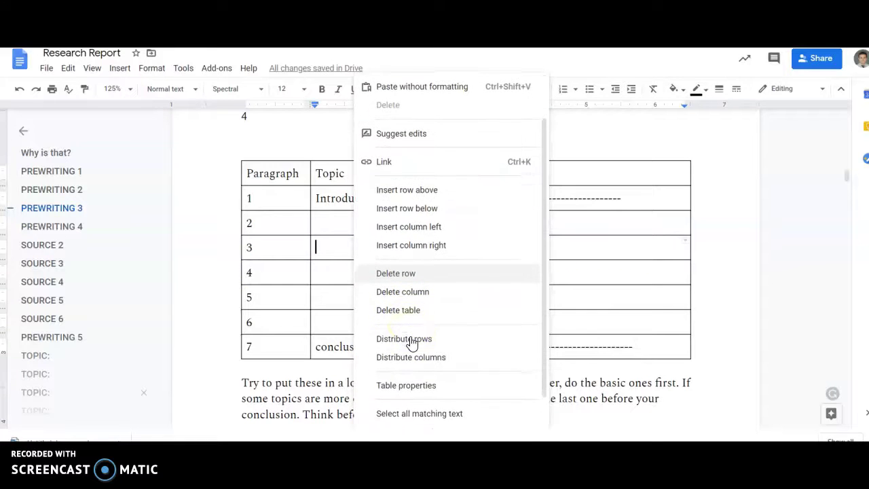
click(407, 208)
key(ctrl+z)
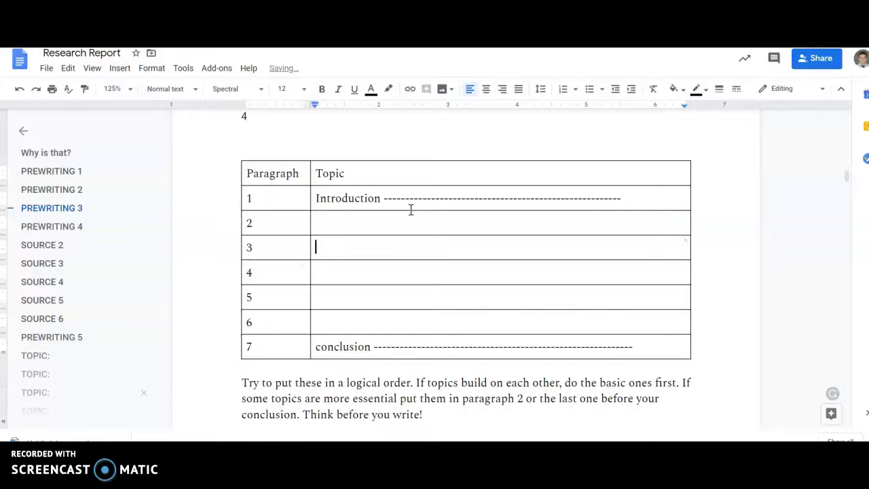
Delete the paragraph 3 row from the Prewriting 3 chart, and undo the deletion.
click(340, 247)
right_click(340, 246)
click(396, 271)
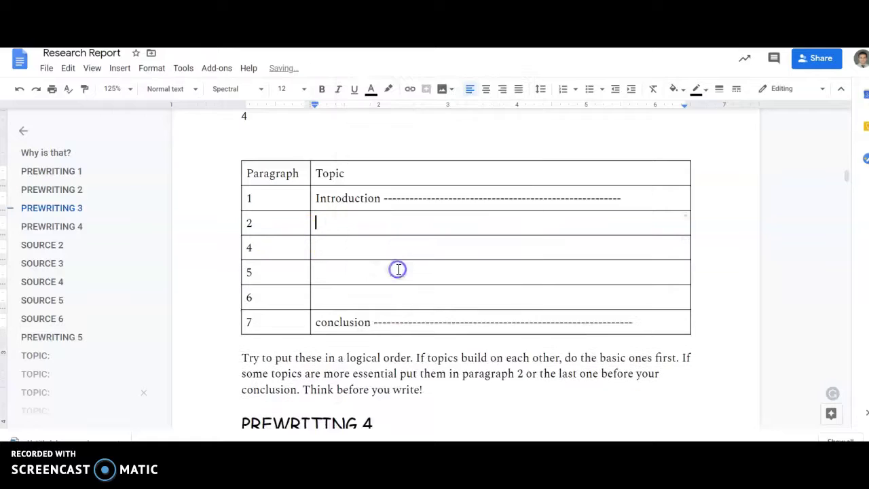
key(ctrl+z)
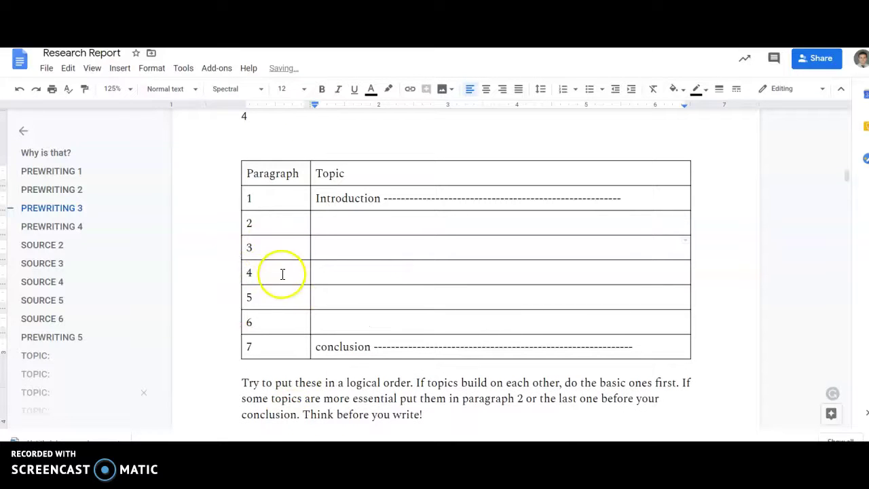
Read through the Prewriting 4 instructions on analyzing sources, building source tables and creating citations.
scroll(286, 288, down, 1)
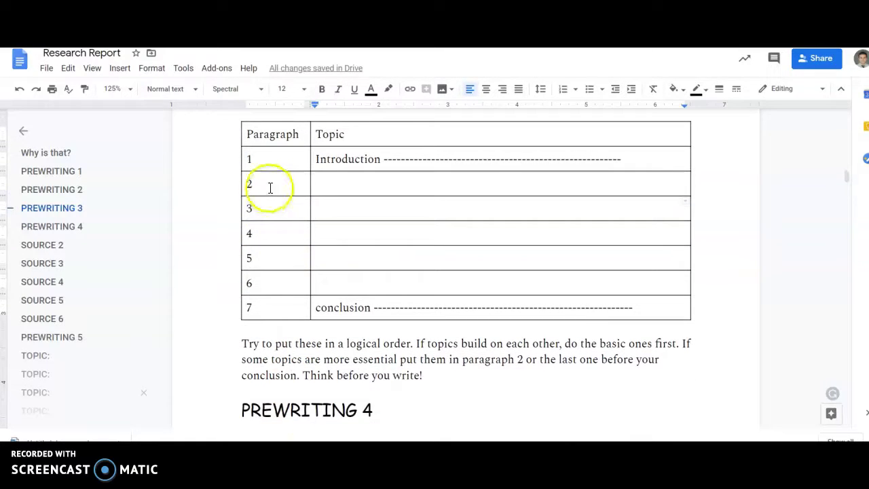
scroll(242, 306, down, 4)
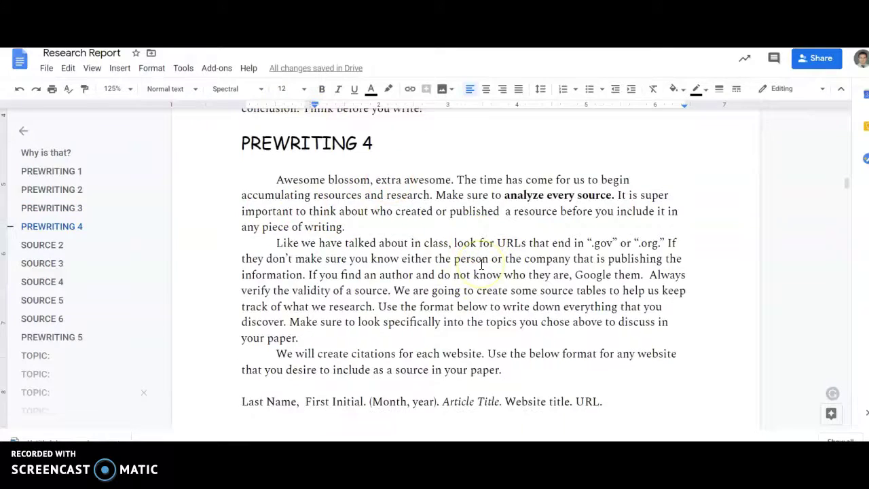
scroll(481, 264, down, 2)
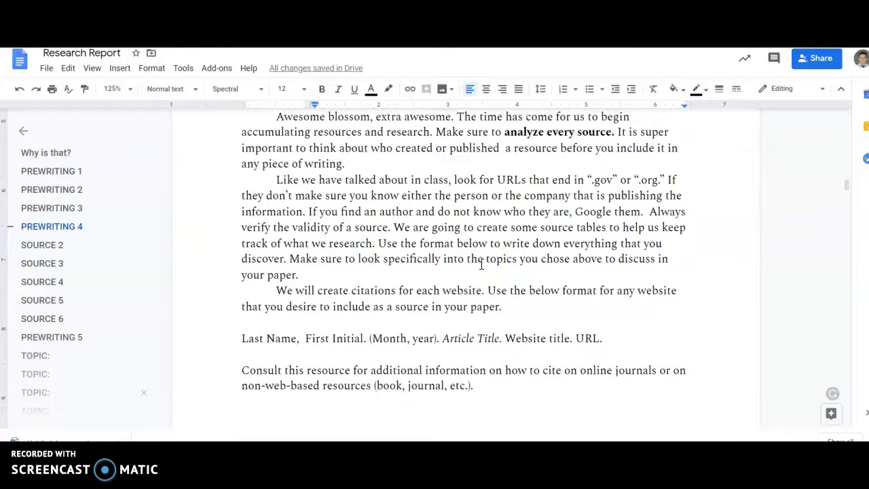
scroll(408, 157, down, 1)
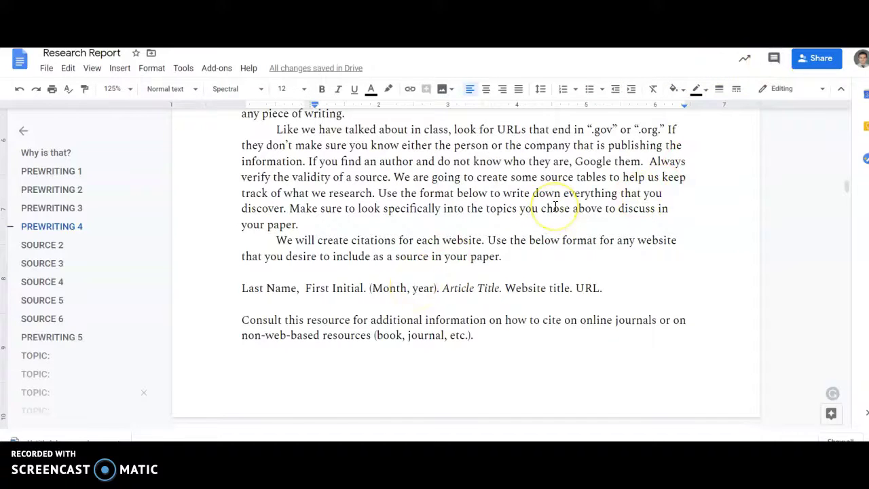
scroll(555, 207, up, 1)
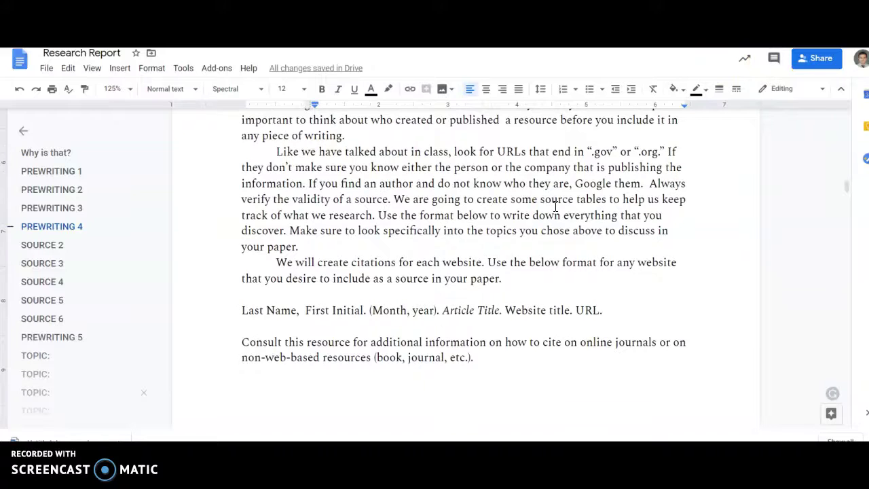
scroll(556, 207, up, 2)
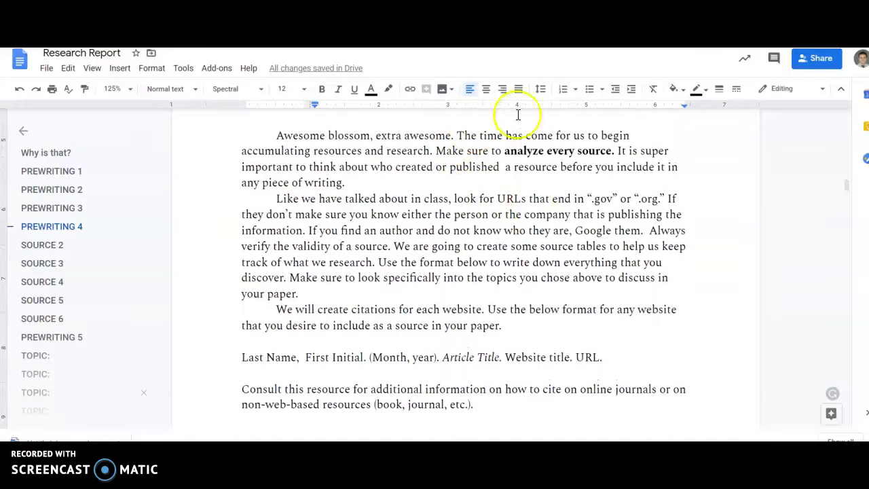
Highlight the Prewriting 4 guidance on checking URLs and publishers, and the last name part of the citation format.
click(467, 202)
drag(467, 202, 565, 227)
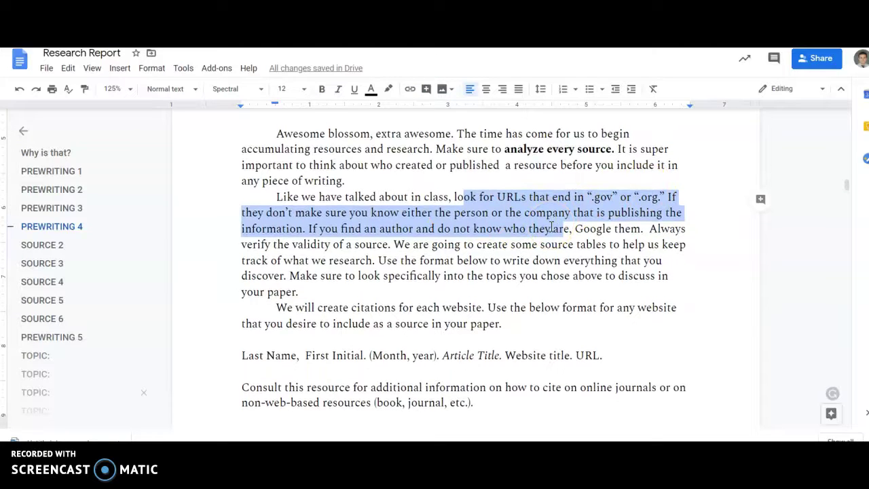
click(392, 212)
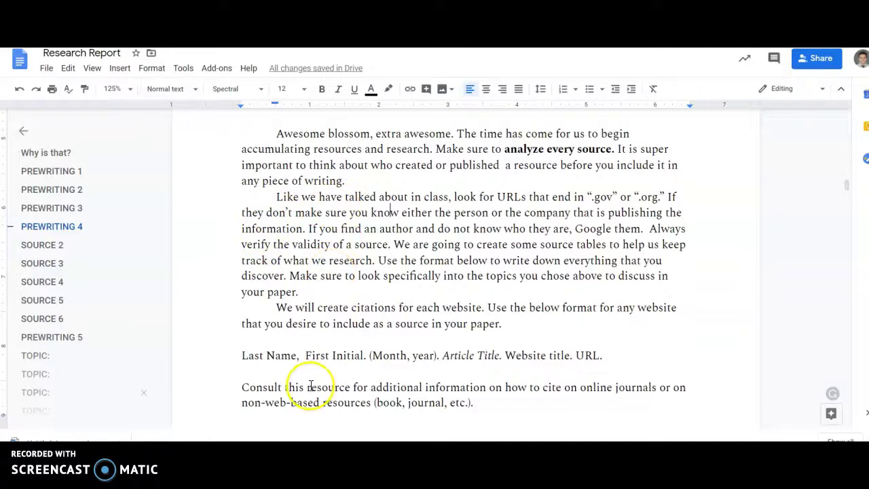
scroll(389, 410, down, 2)
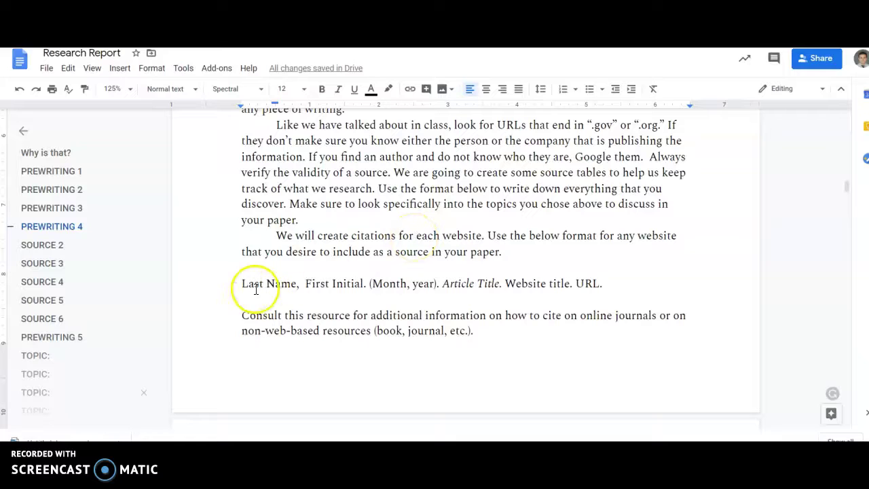
drag(250, 287, 306, 288)
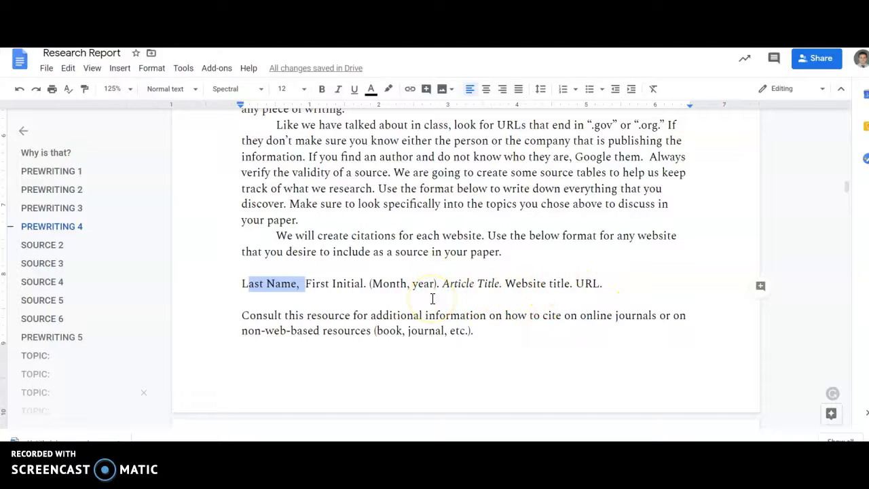
Open the linked Purdue OWL reference list page, look over its basic rules and source-type links, and return to the Research Report.
scroll(432, 299, down, 5)
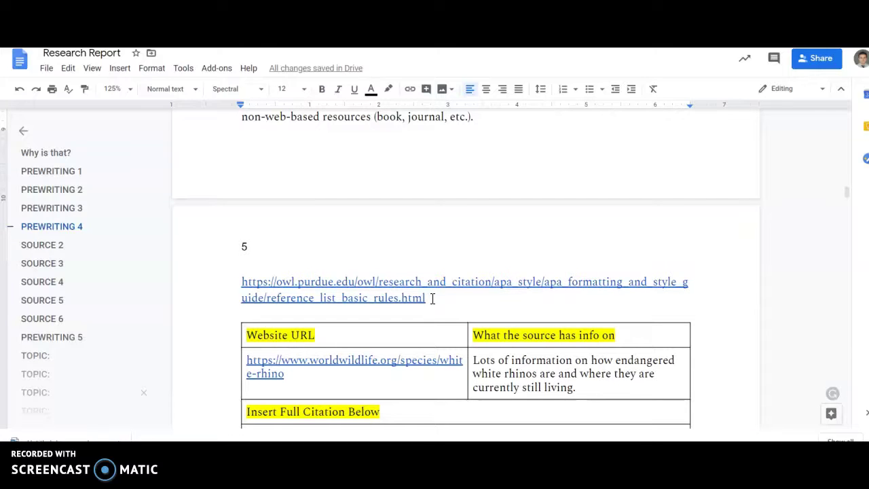
right_click(354, 285)
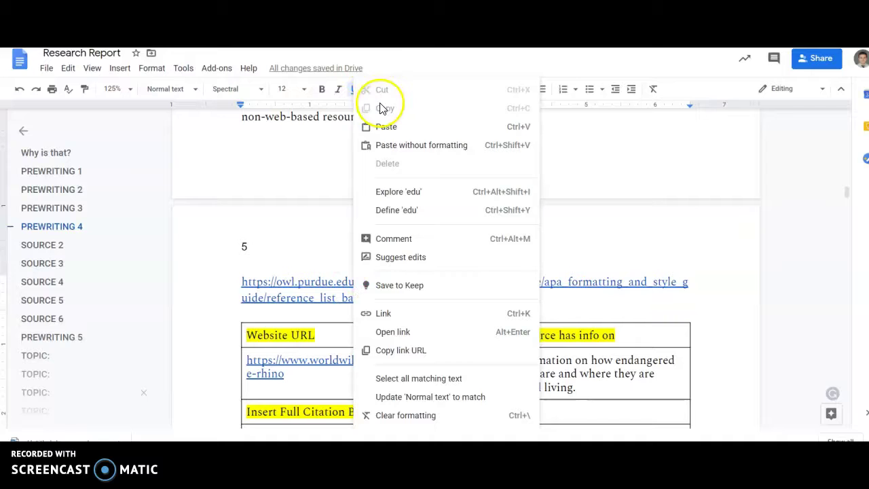
click(334, 288)
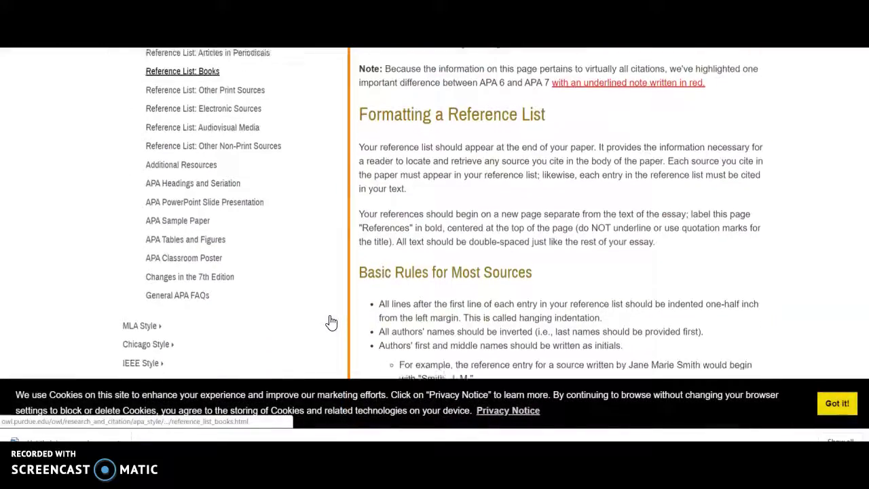
click(397, 268)
scroll(398, 270, down, 2)
scroll(97, 184, up, 3)
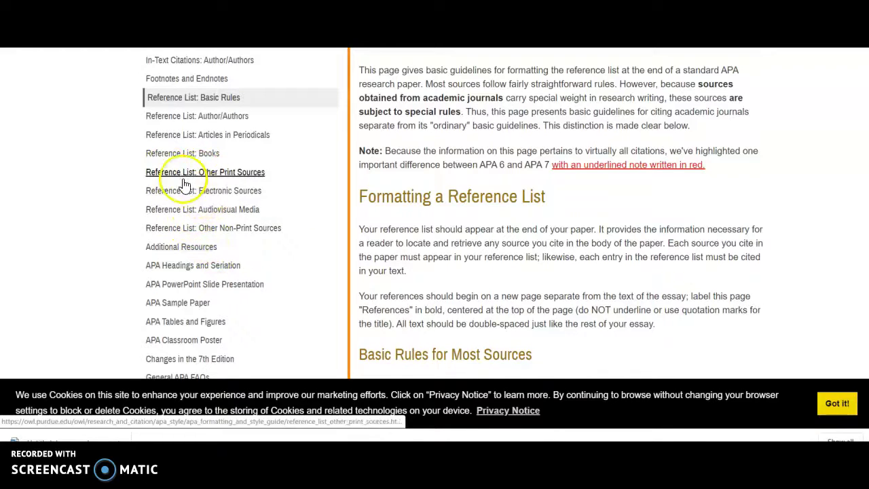
scroll(140, 165, up, 1)
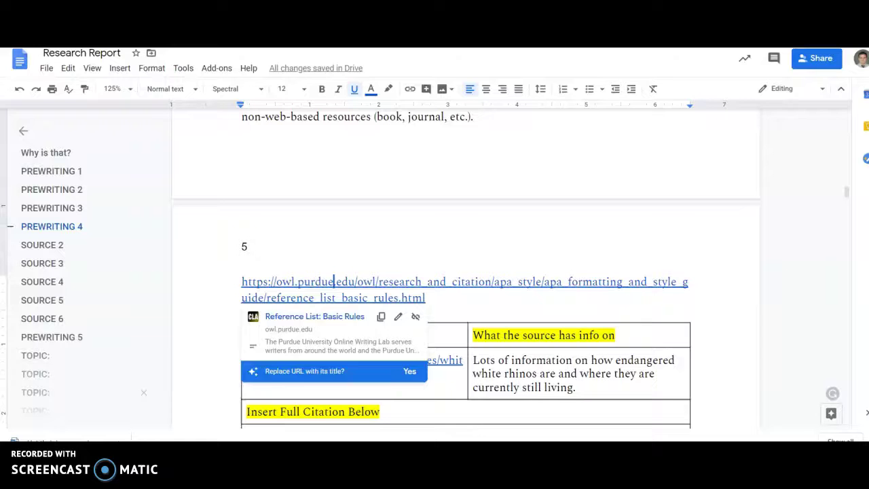
Compare the white rhino example citation chart with the blank Source 1 chart, checking the Website URL cell in each.
click(318, 348)
scroll(319, 347, down, 2)
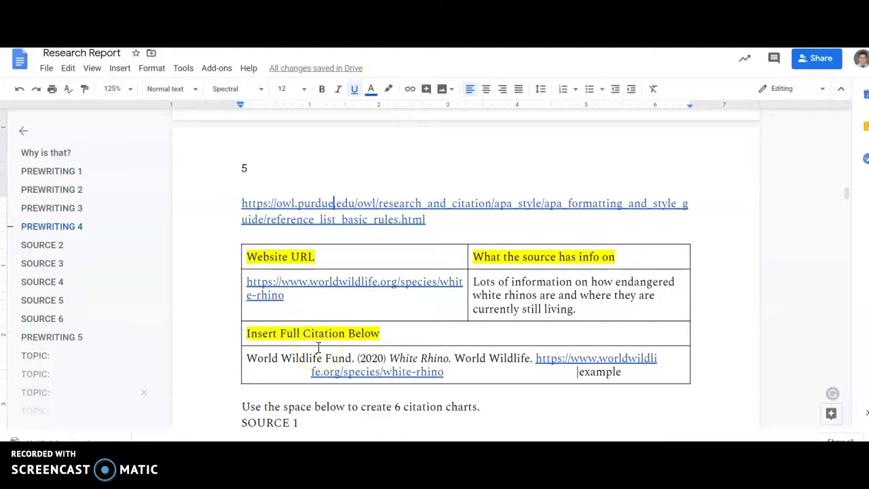
scroll(318, 347, down, 4)
scroll(319, 347, up, 1)
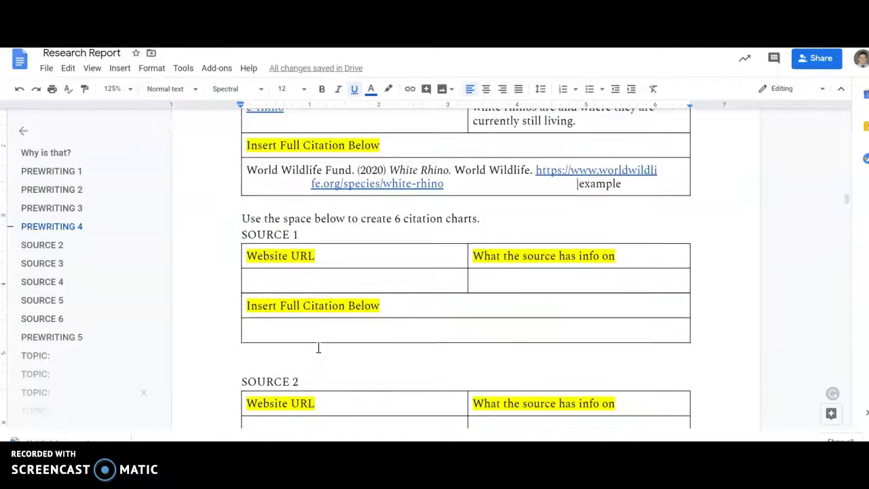
double_click(275, 273)
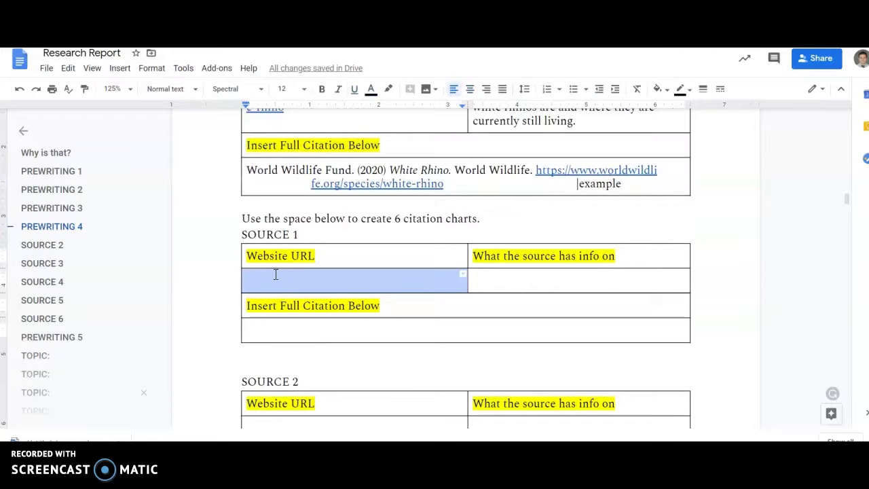
click(275, 274)
scroll(273, 274, up, 3)
click(272, 252)
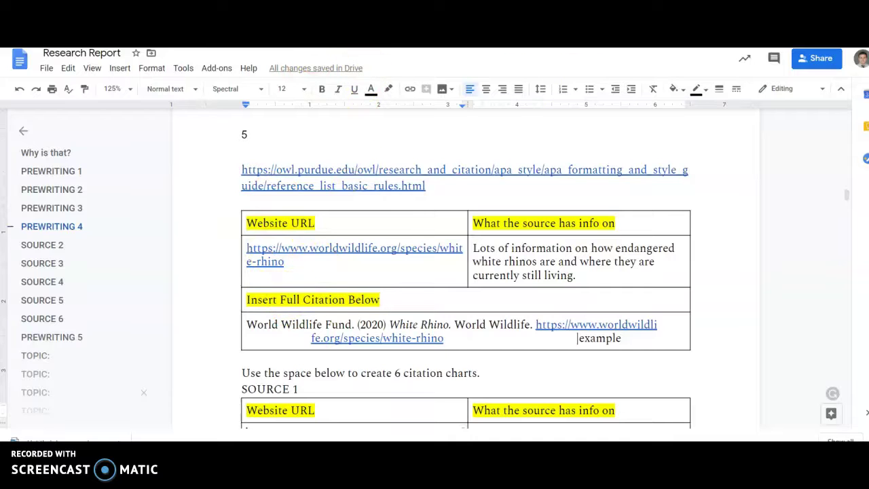
Shrink the browser window to expose and highlight the Research Report's URL in the address bar, and return the window to full size.
key(F11)
drag(772, 88, 625, 93)
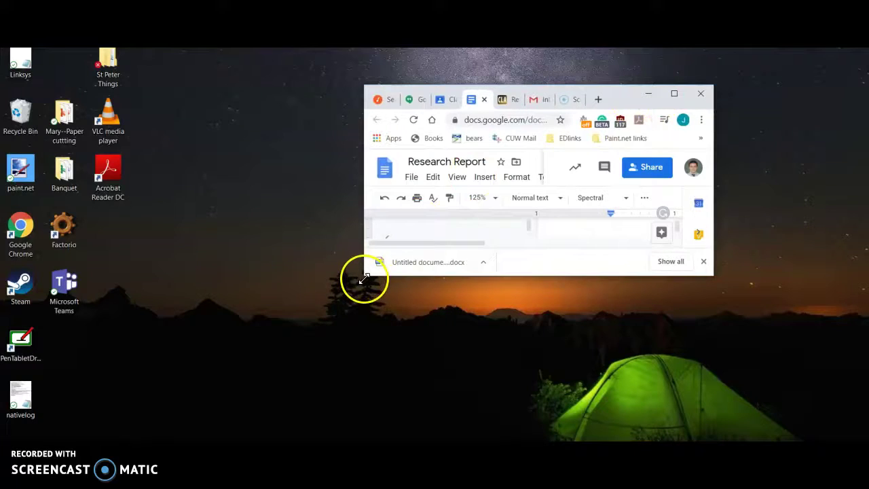
drag(355, 278, 79, 441)
key(F11)
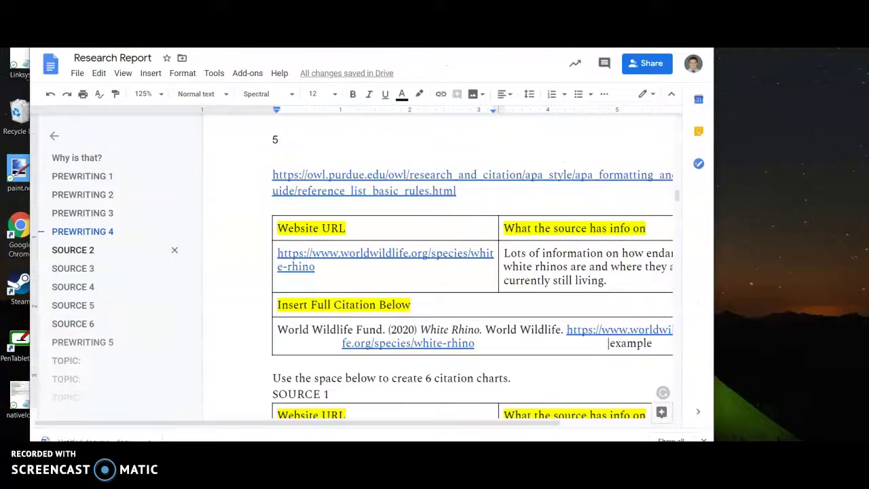
key(F11)
click(483, 91)
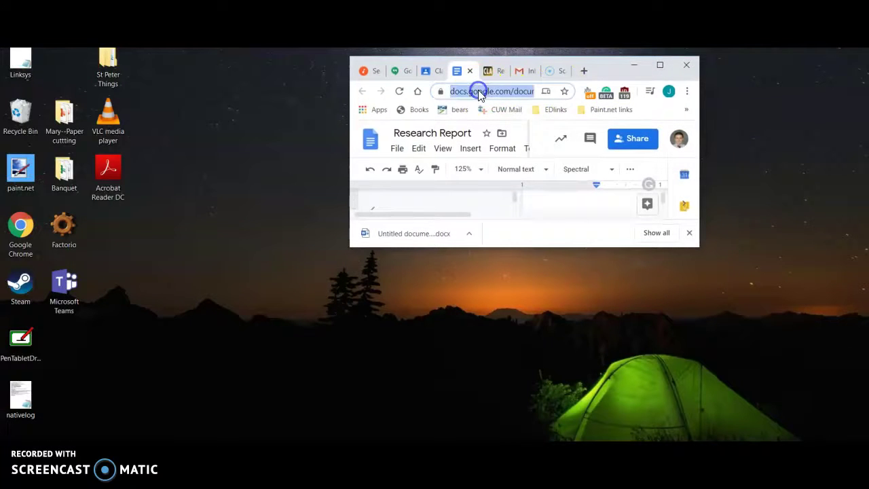
drag(479, 93, 479, 94)
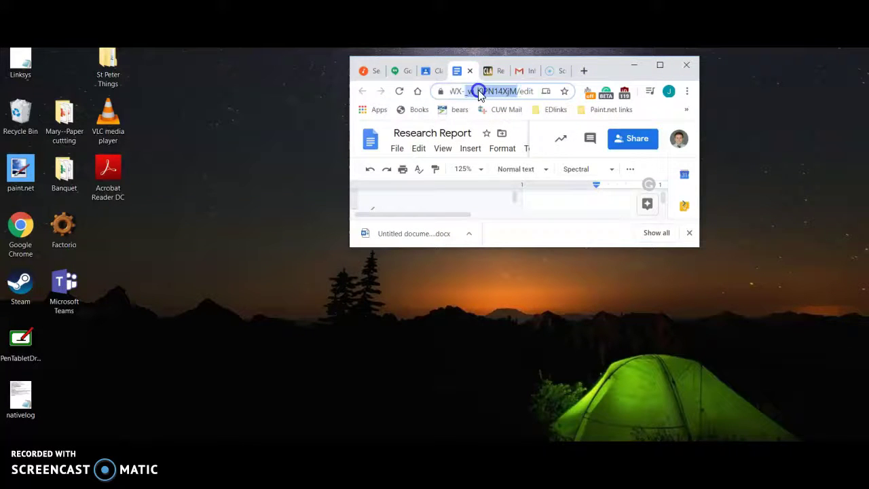
click(658, 66)
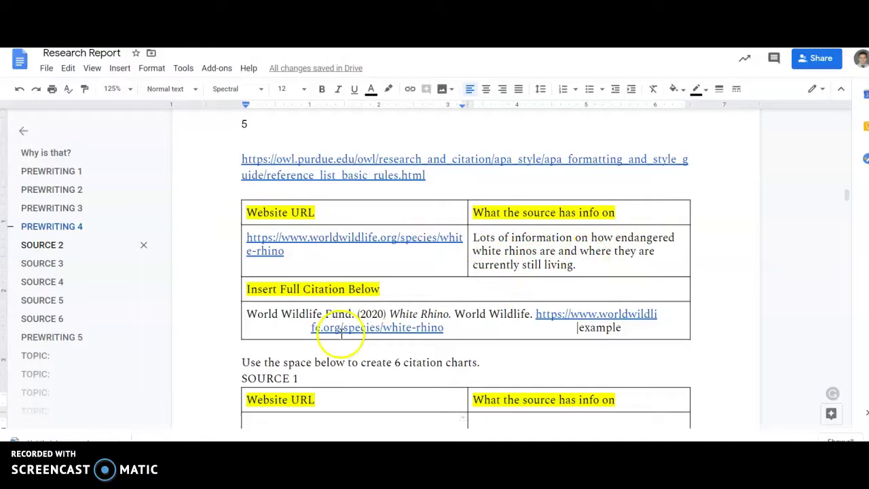
Compare the full citation in the white rhino example chart with the author, date, article title, website title and URL format in Prewriting 4.
scroll(342, 331, down, 1)
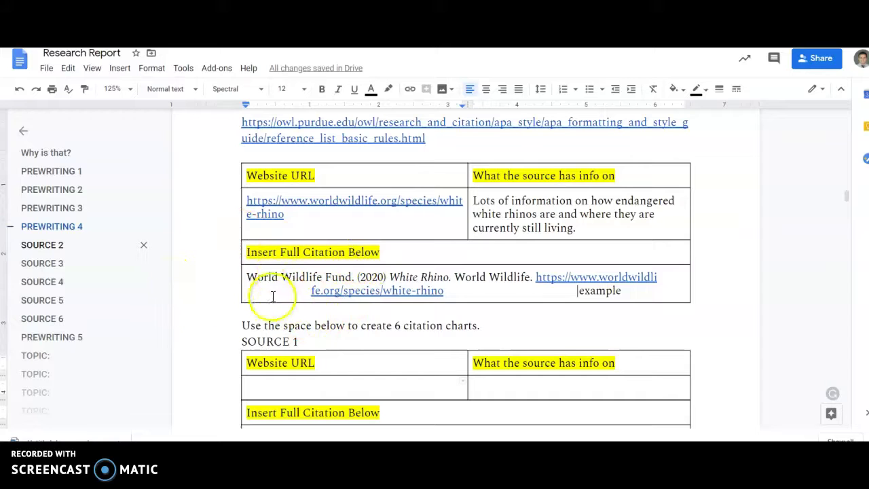
scroll(267, 288, up, 2)
scroll(278, 299, down, 1)
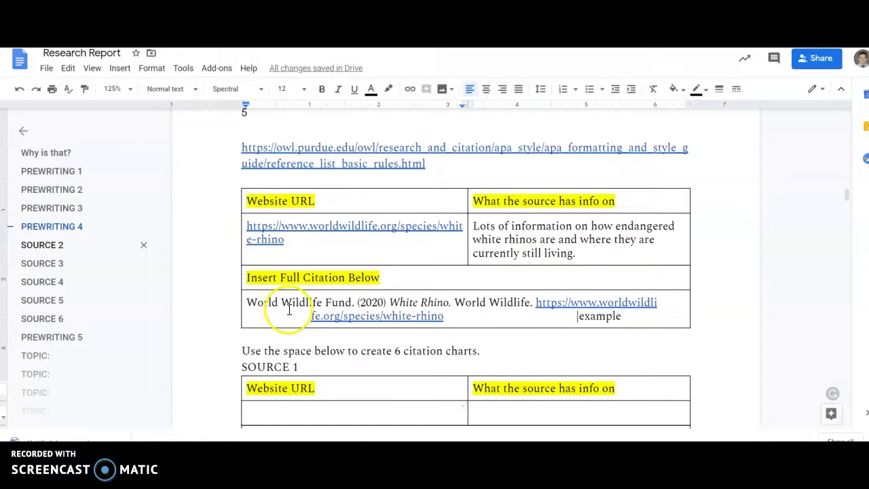
scroll(289, 309, up, 1)
scroll(290, 309, down, 1)
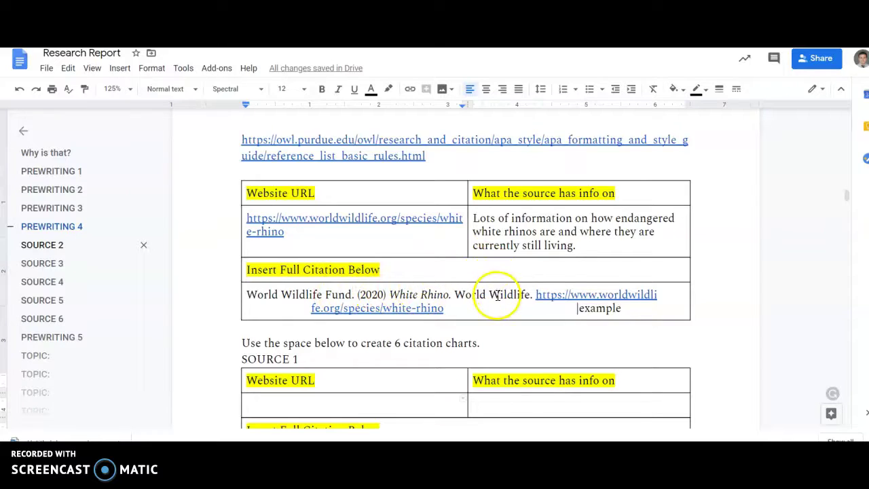
scroll(466, 353, up, 5)
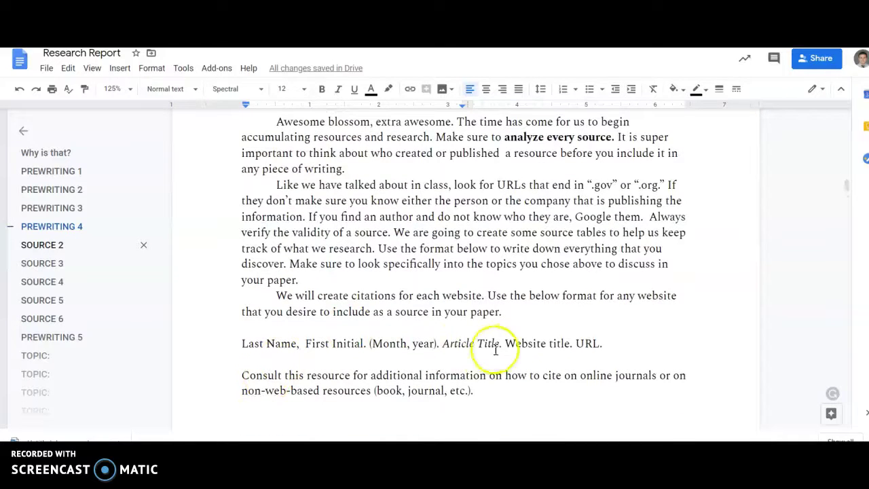
scroll(359, 264, down, 5)
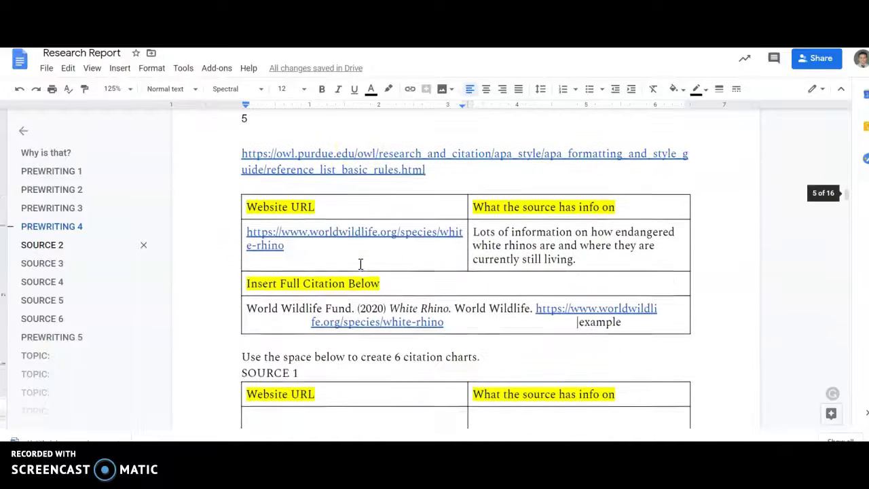
Show the preview of the Purdue OWL reference list link above the white rhino example chart.
scroll(319, 285, up, 1)
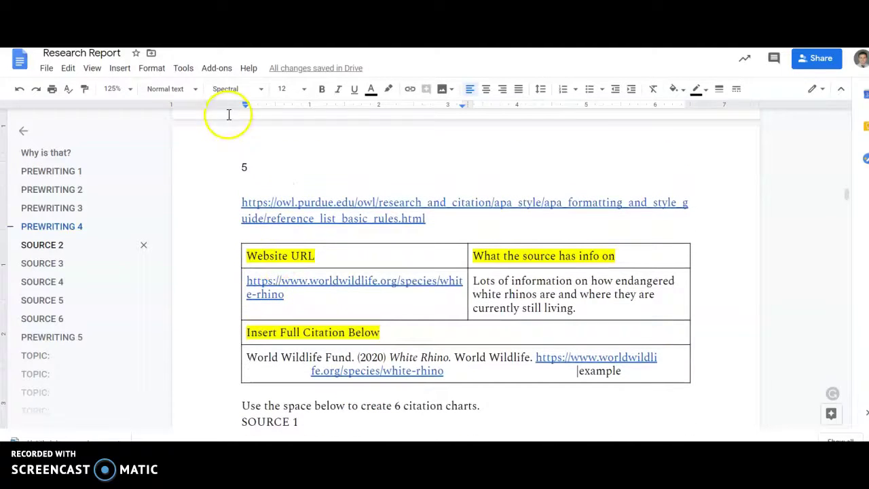
click(360, 209)
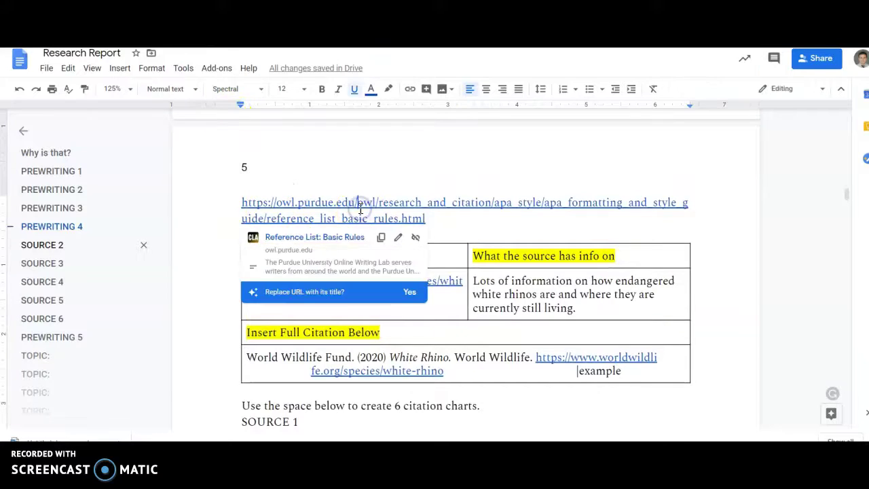
scroll(360, 209, down, 5)
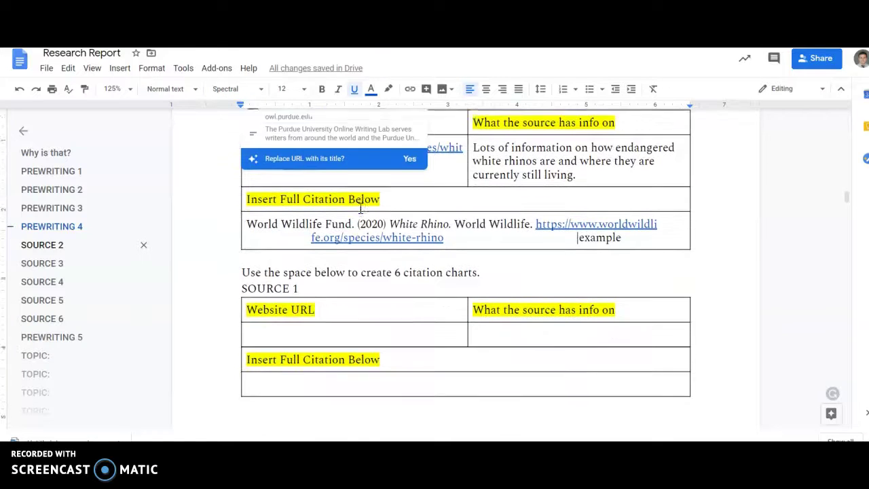
scroll(360, 209, up, 1)
scroll(360, 209, up, 1)
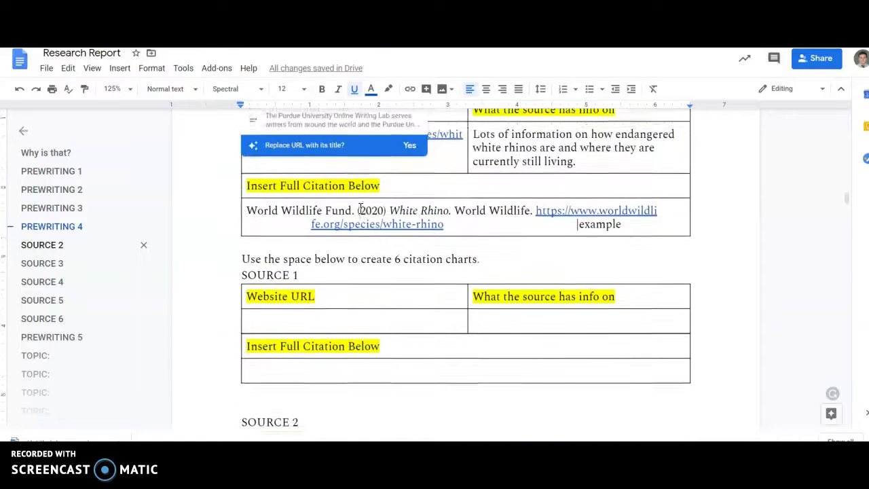
Look through the blank citation charts from Source 2 to Source 6 and return to the Source 1 chart.
scroll(360, 209, down, 4)
scroll(360, 208, down, 7)
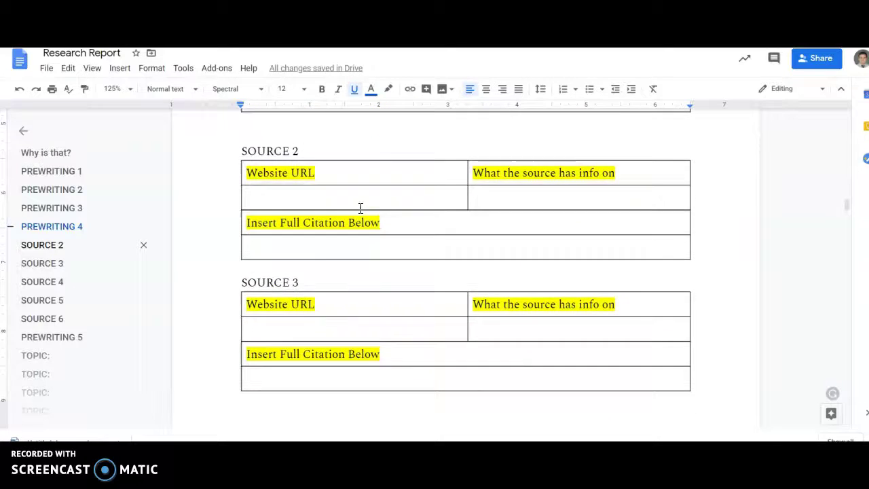
scroll(360, 209, down, 2)
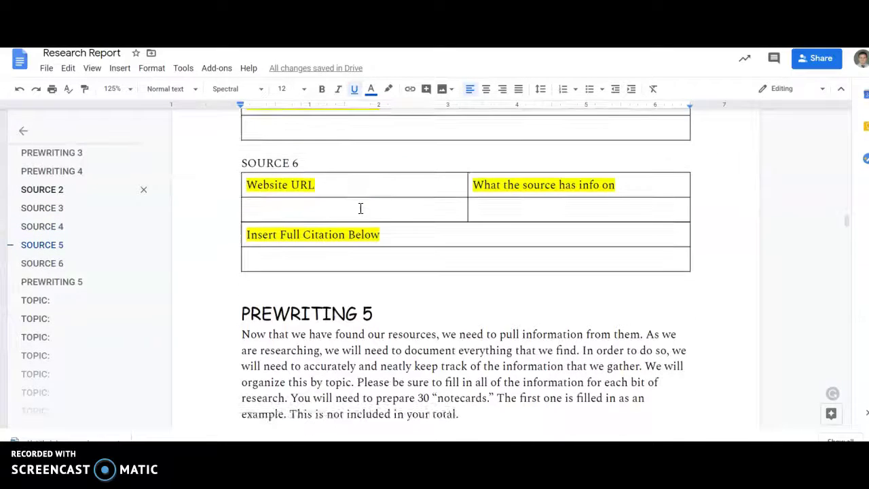
scroll(360, 208, up, 6)
scroll(361, 209, up, 6)
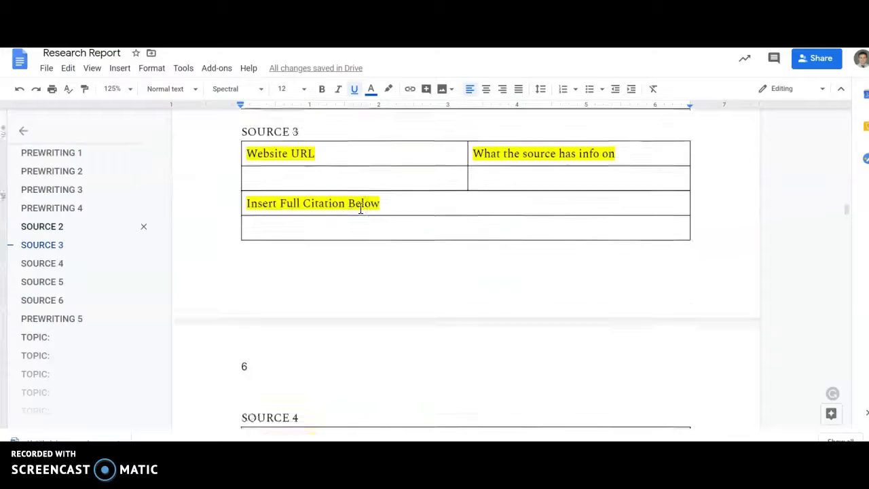
scroll(360, 208, up, 2)
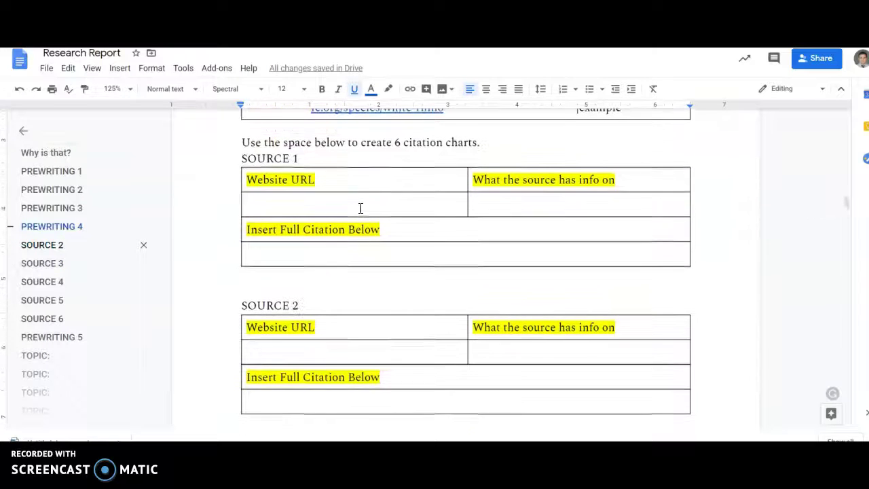
Place the cursor in Source 1's empty Website URL cell and review the white rhino example above it.
click(308, 205)
scroll(307, 205, up, 2)
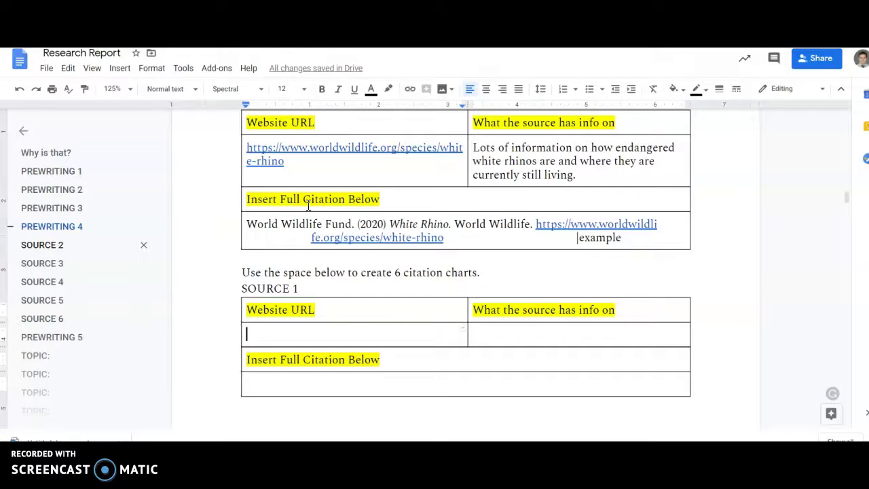
click(140, 155)
scroll(268, 148, up, 2)
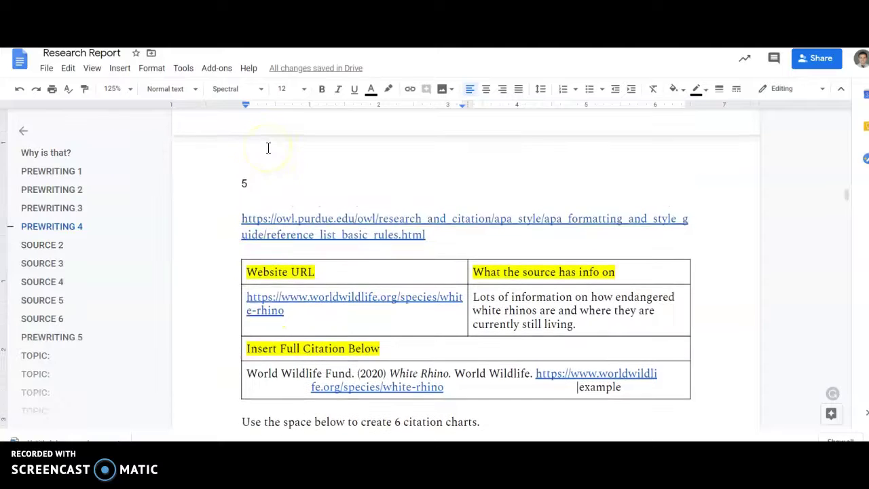
scroll(269, 350, down, 2)
scroll(401, 374, down, 1)
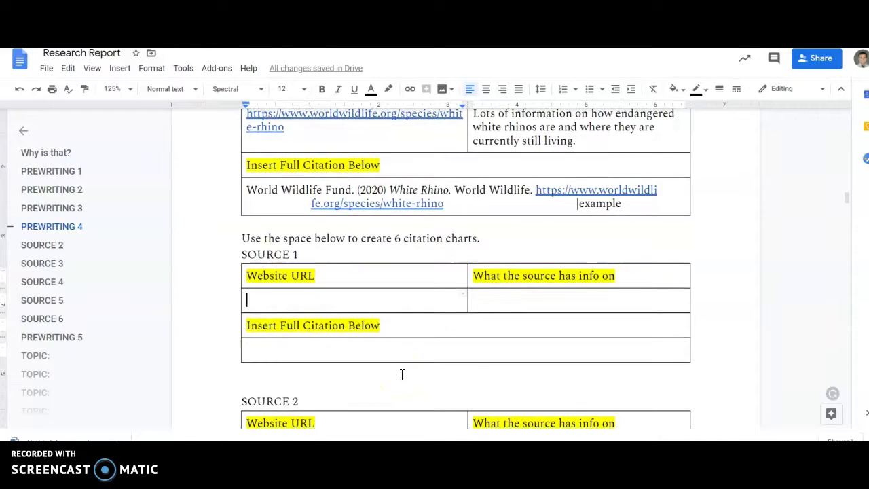
scroll(402, 374, down, 1)
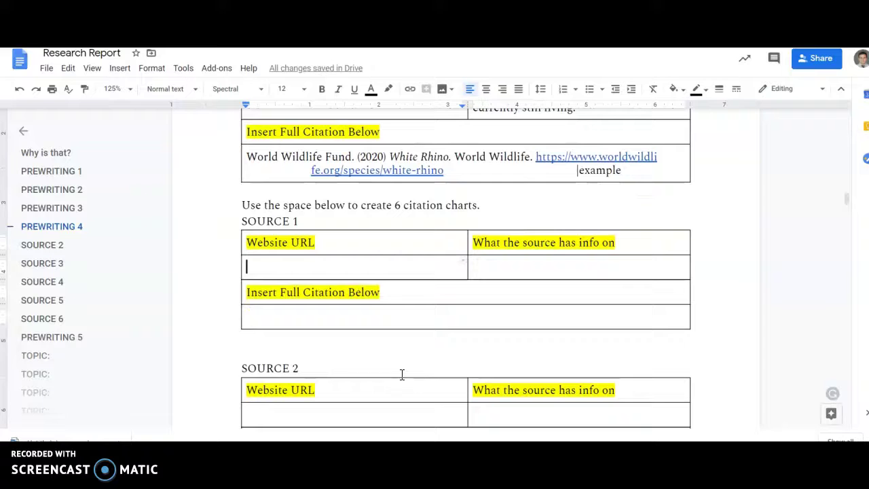
Review the remaining blank source charts down to the start of Prewriting 5 and back to Source 4.
click(407, 305)
scroll(407, 305, down, 5)
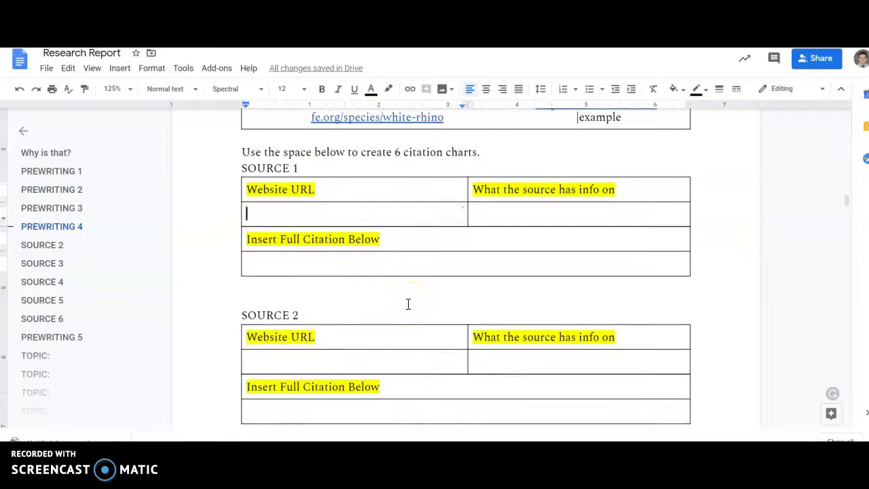
scroll(408, 304, down, 8)
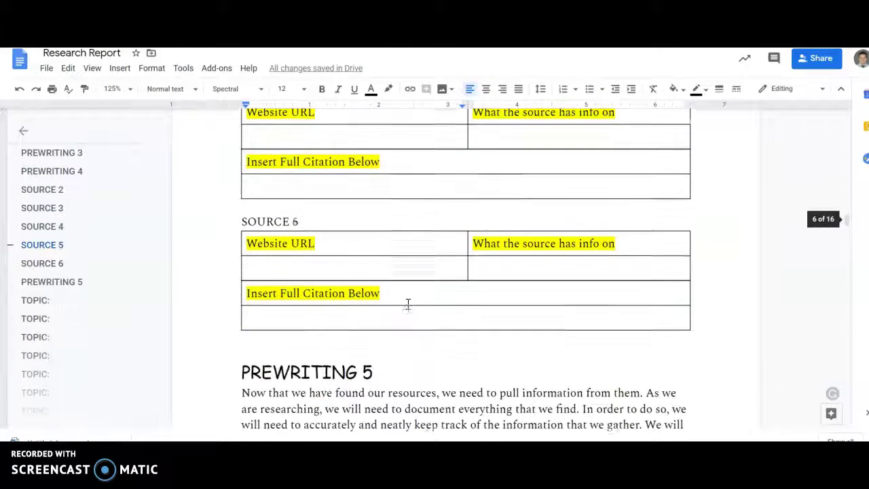
scroll(408, 304, down, 1)
click(334, 241)
scroll(333, 239, up, 8)
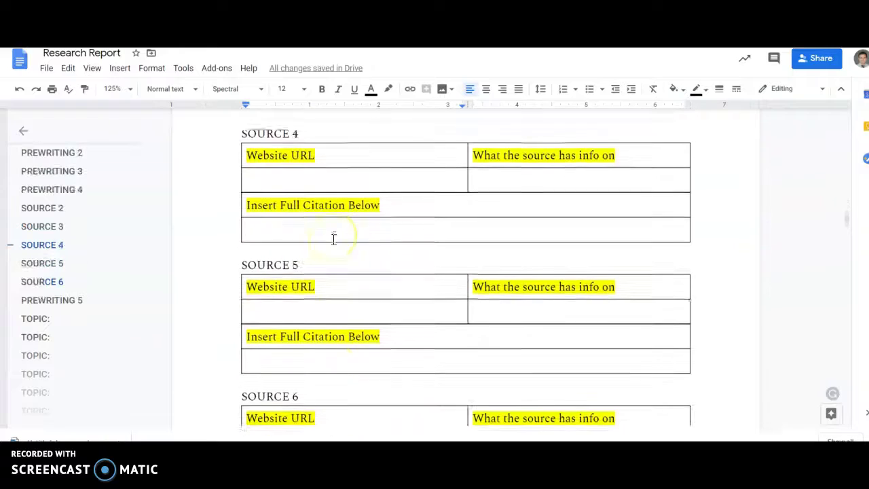
Go back over the Prewriting 4 citation format and instructions, up to the paragraph topic table in Prewriting 3.
scroll(333, 239, up, 10)
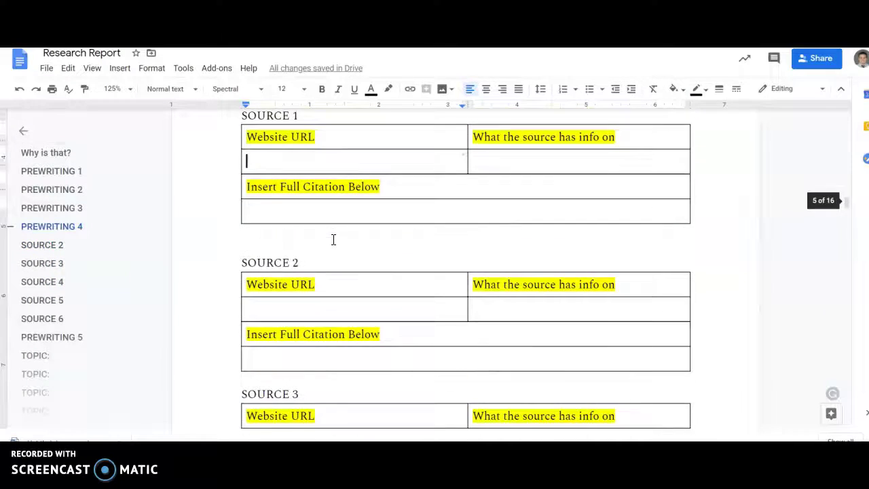
scroll(334, 239, up, 8)
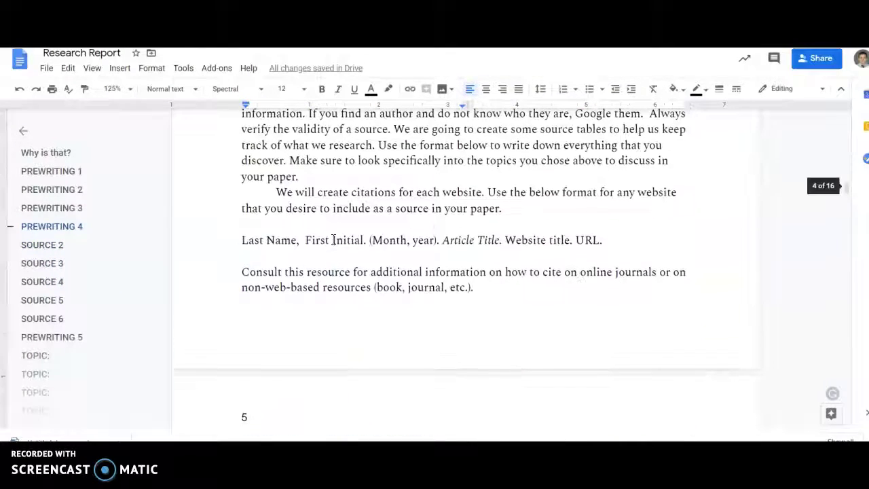
scroll(333, 239, up, 1)
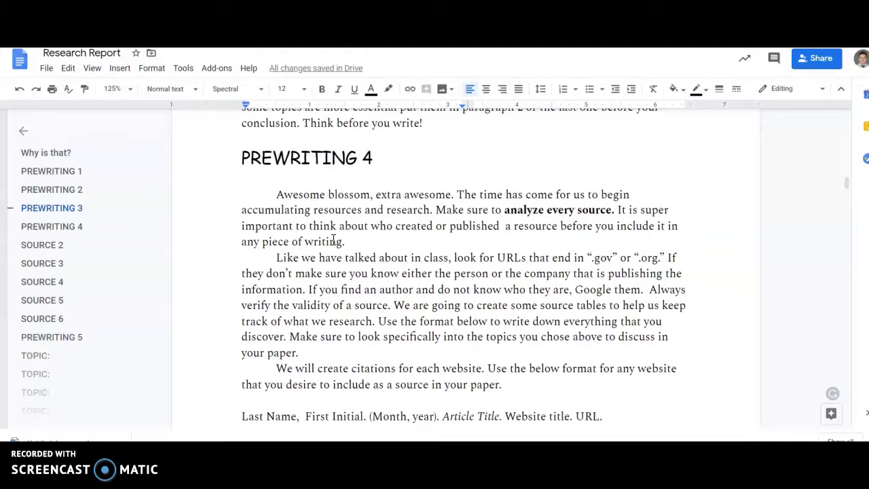
scroll(334, 239, up, 2)
scroll(333, 239, up, 1)
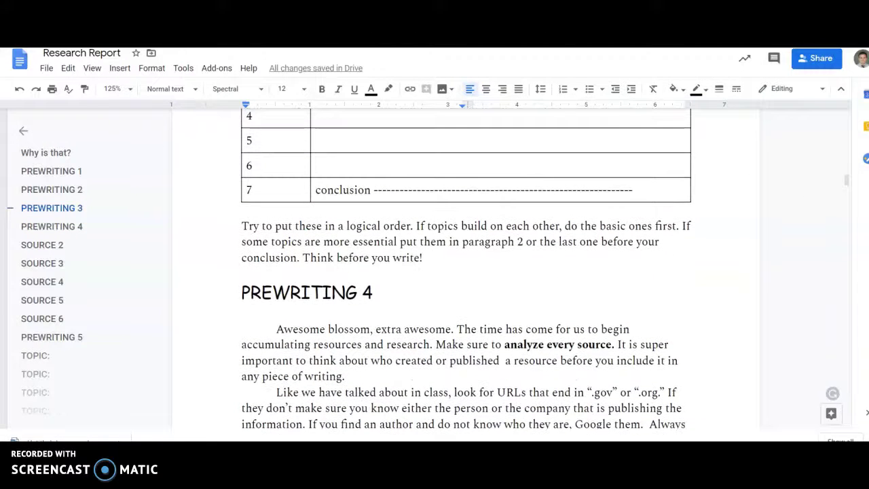